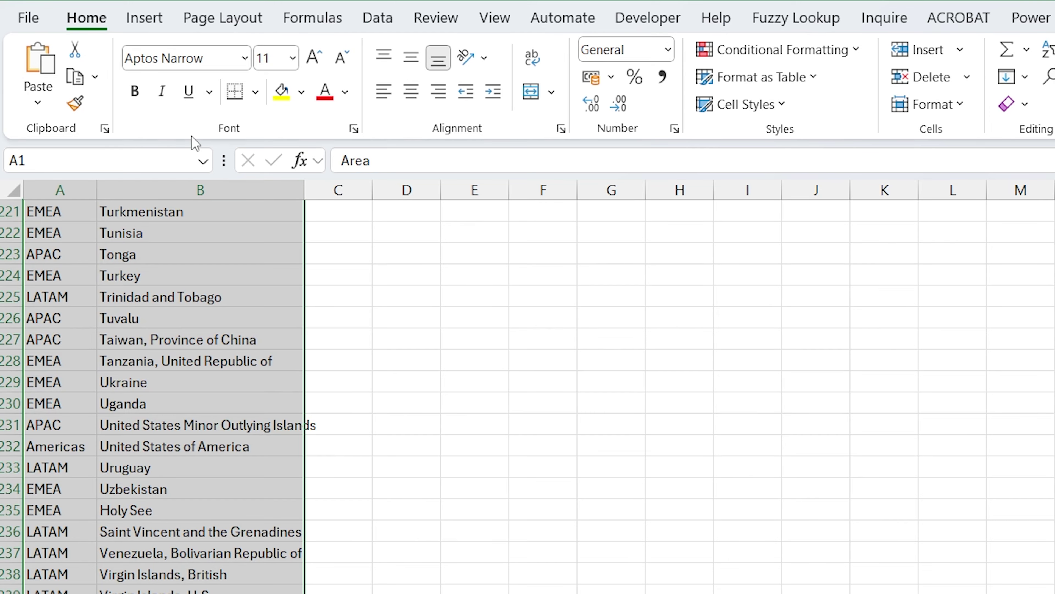
Convert the selected range A1:B248 into a table with headers
click(144, 19)
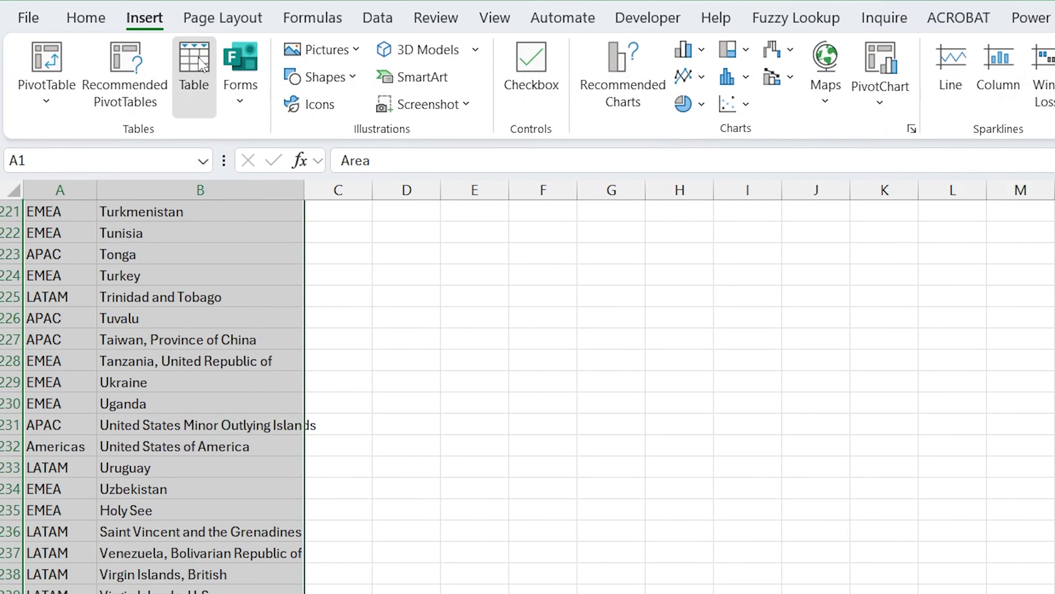
click(194, 68)
click(481, 374)
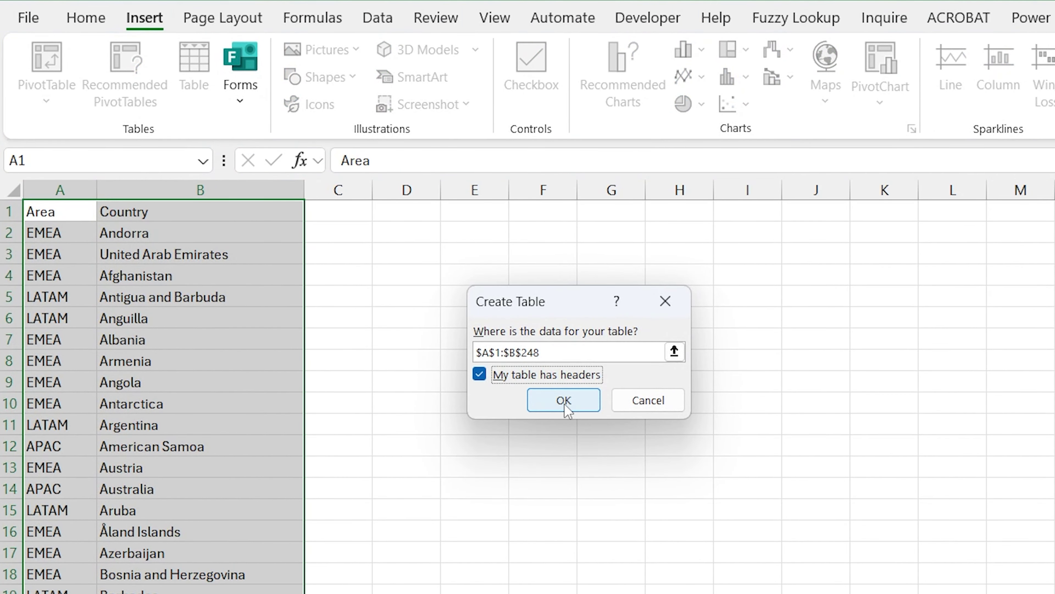
click(564, 402)
click(66, 228)
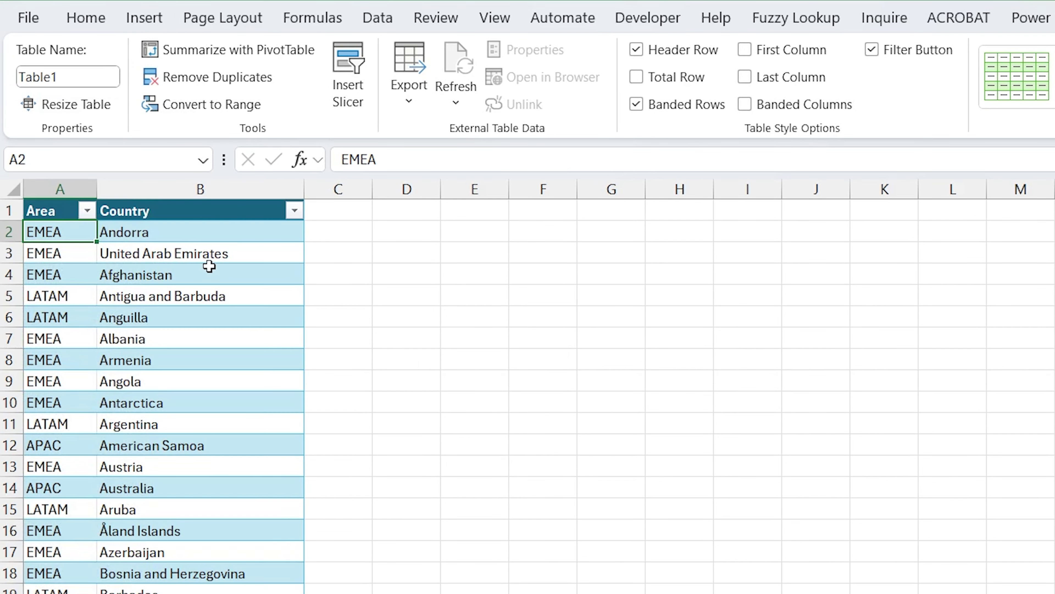
key(Up)
key(Down)
drag(77, 233, 85, 532)
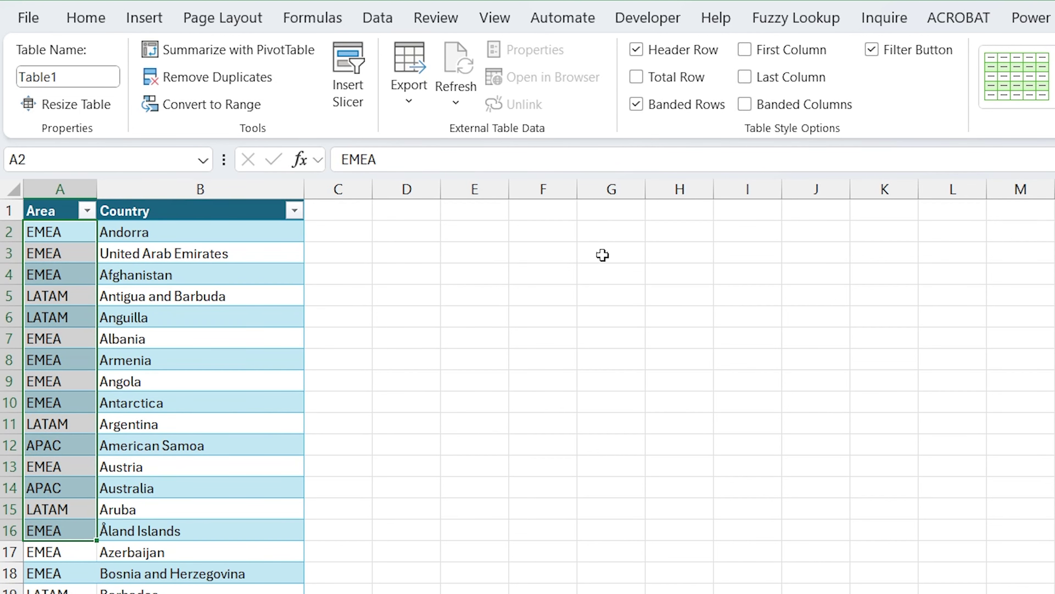
drag(409, 235, 622, 231)
Start a TRANSPOSE formula in cell D2
click(410, 232)
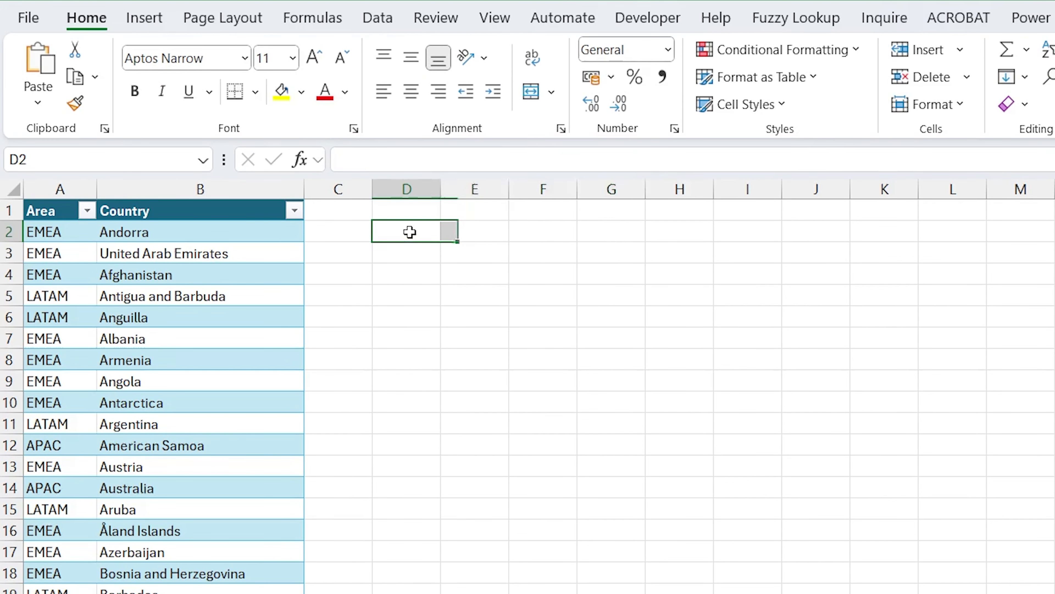
text(=)
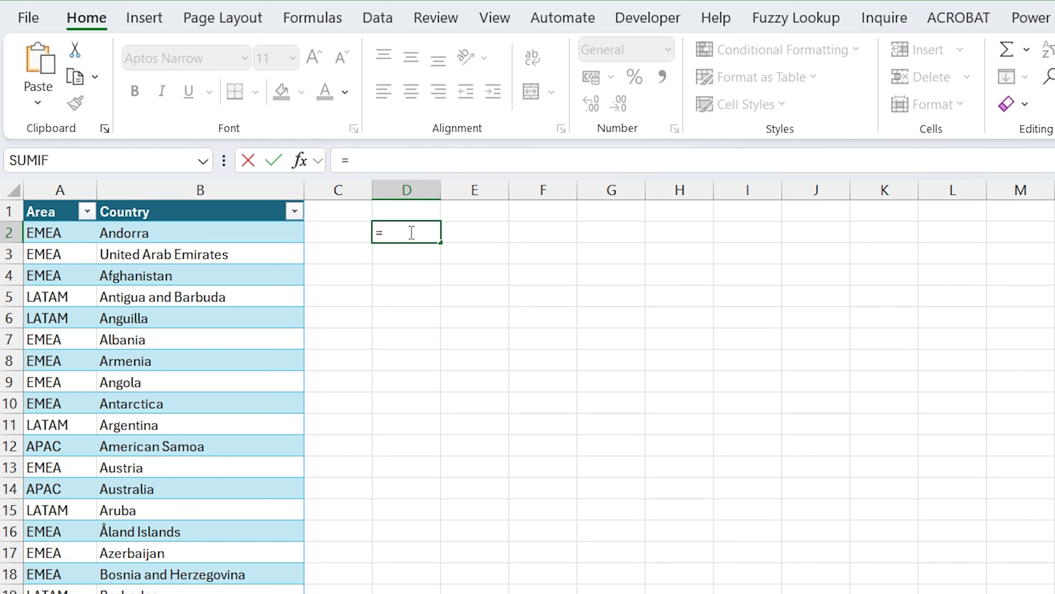
text(tra)
text(n)
key(BackSpace)
text(ans)
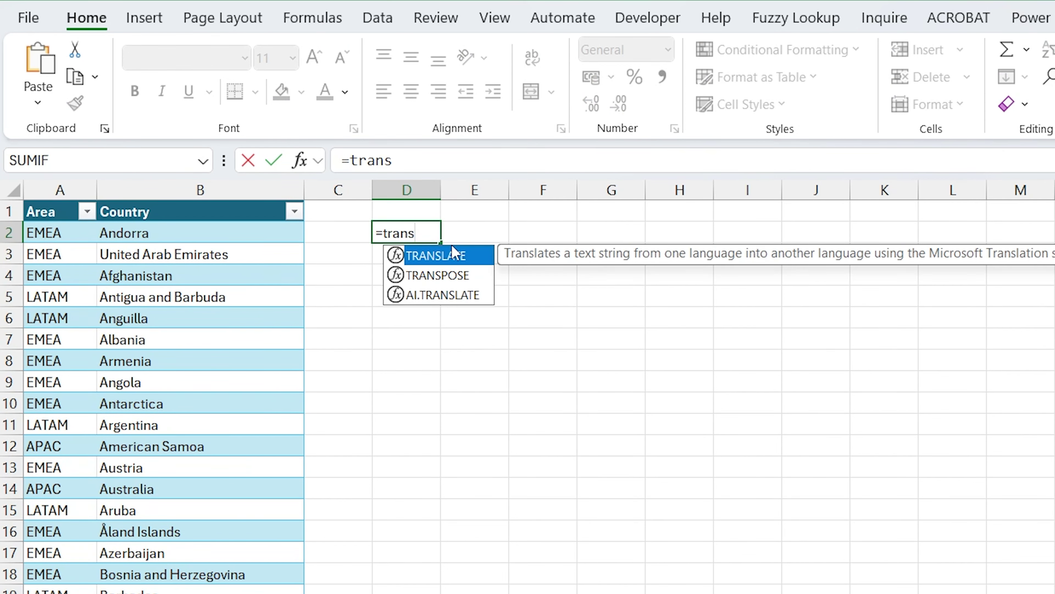
click(463, 279)
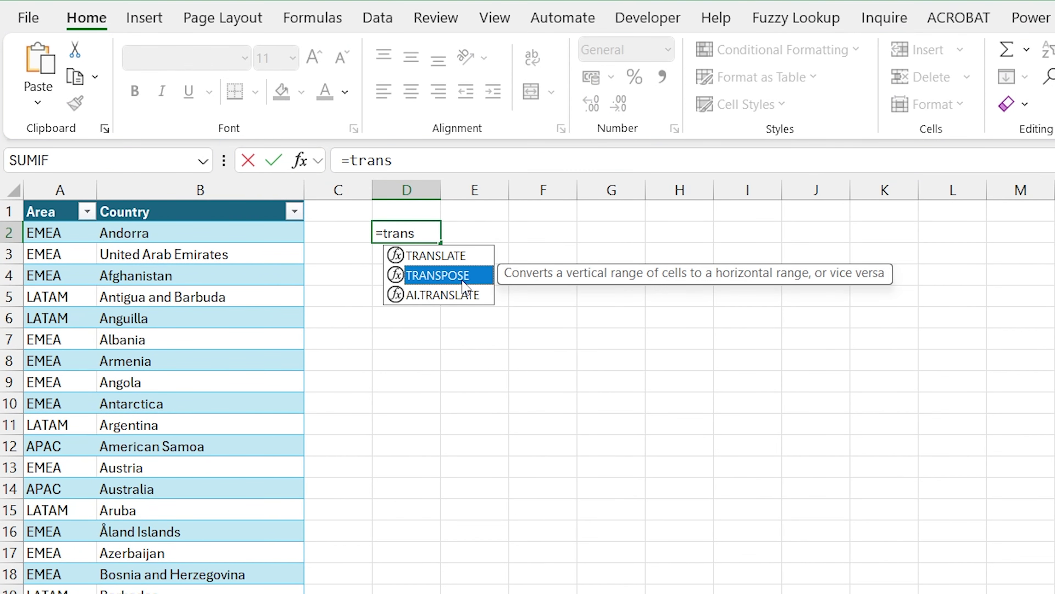
double_click(462, 279)
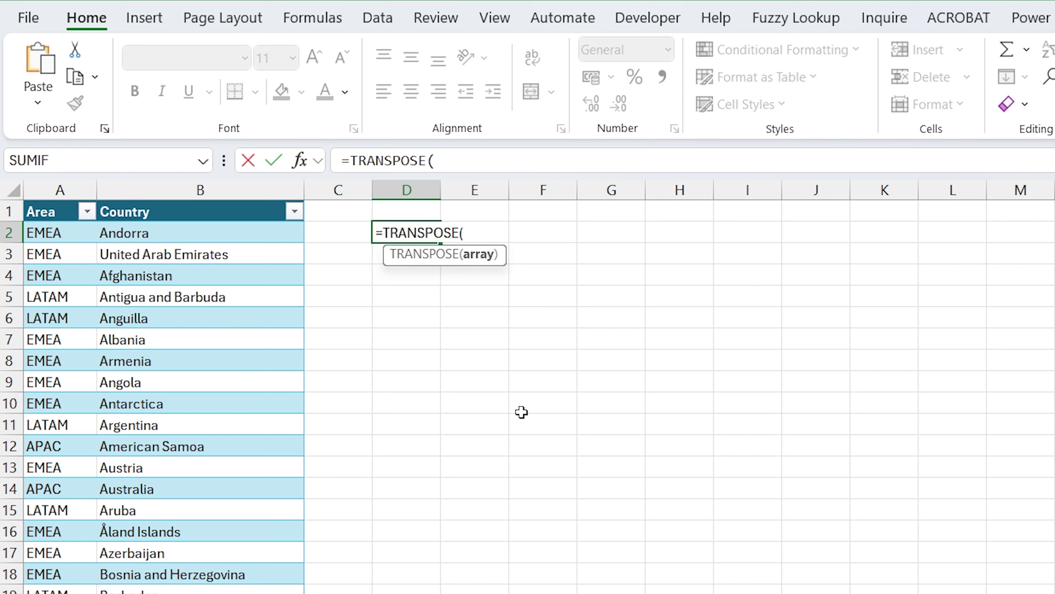
Complete the D2 formula by nesting UNIQUE over the table's Area column, giving =TRANSPOSE(UNIQUE(Table1[Area]))
text(n)
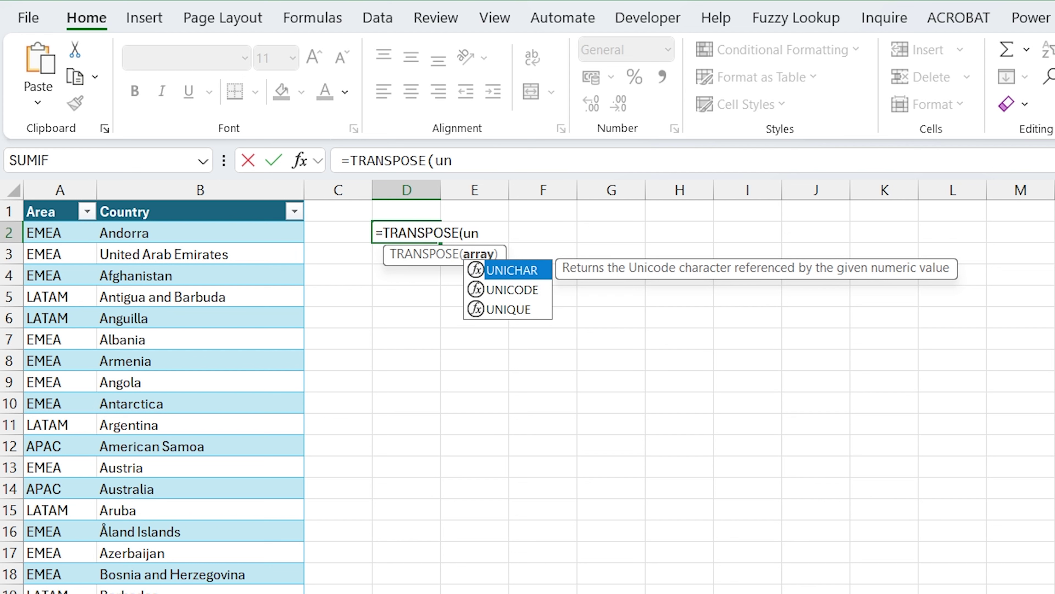
double_click(525, 309)
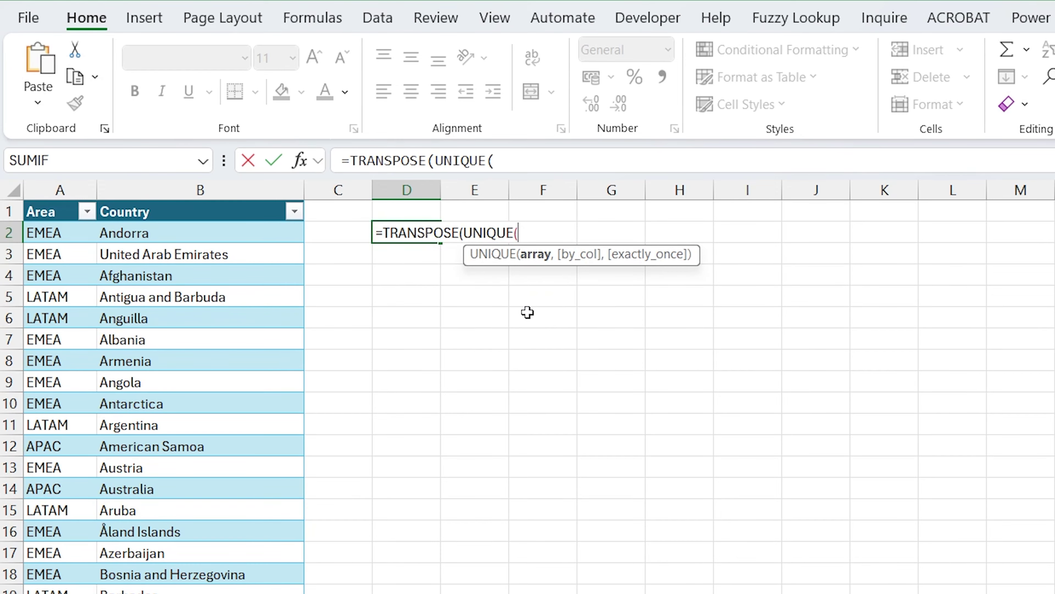
click(67, 227)
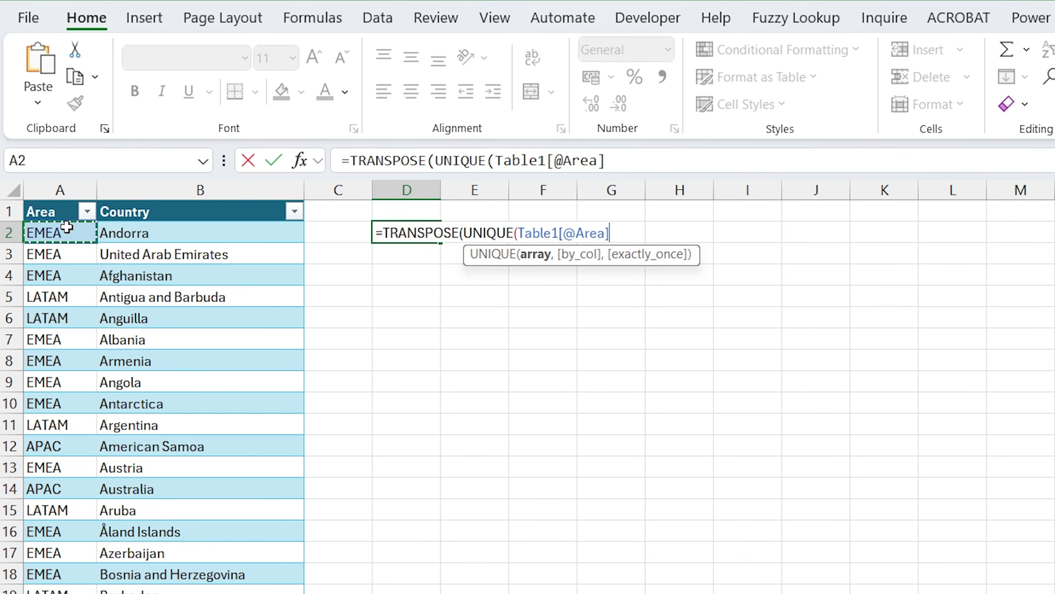
key(ctrl+shift+Down)
text())
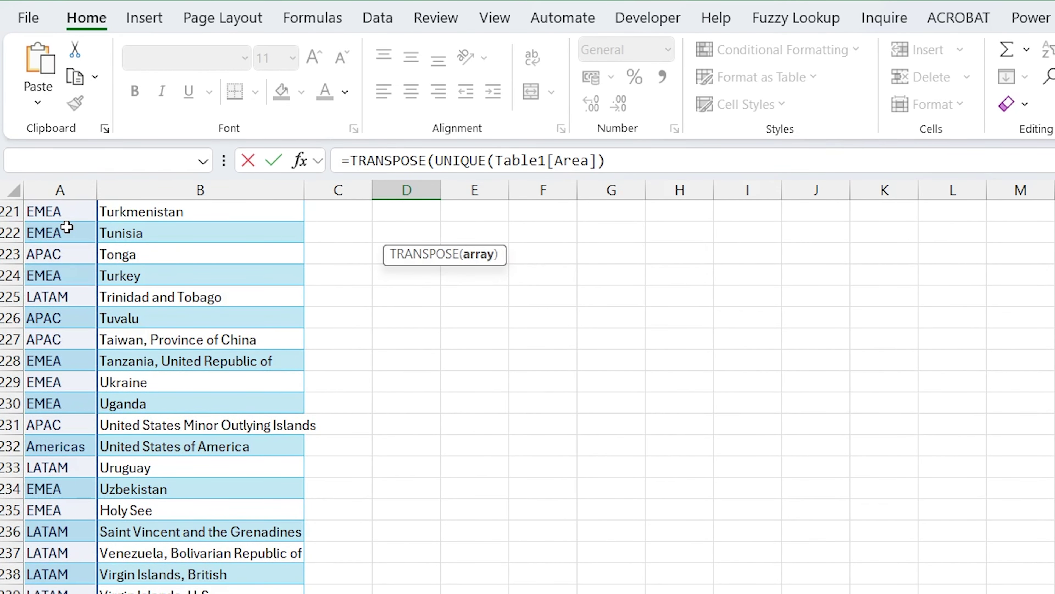
key(Return)
key(Return)
key(Up)
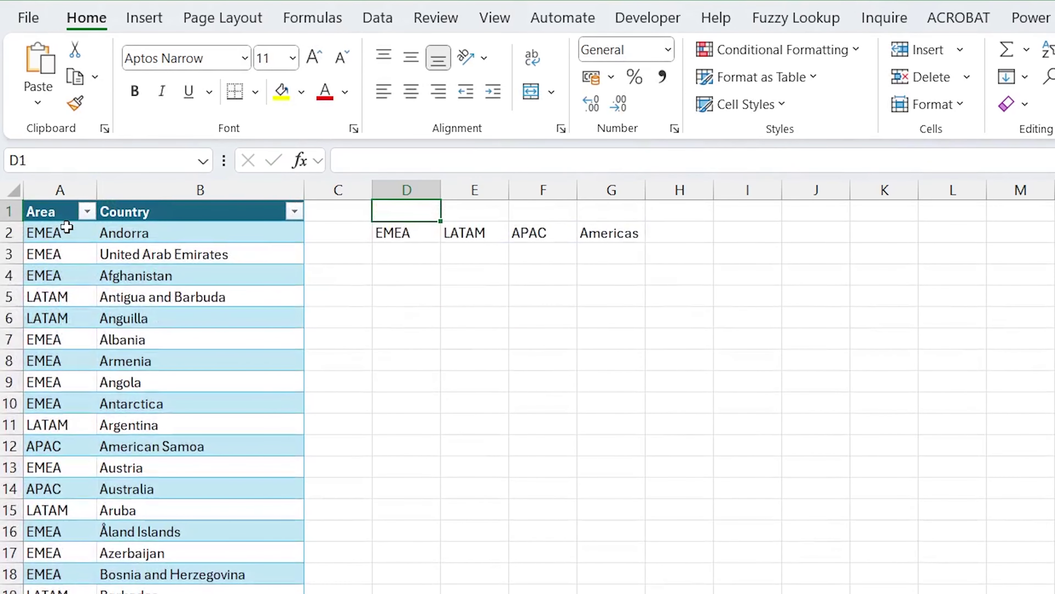
key(Down)
key(Down)
key(Up)
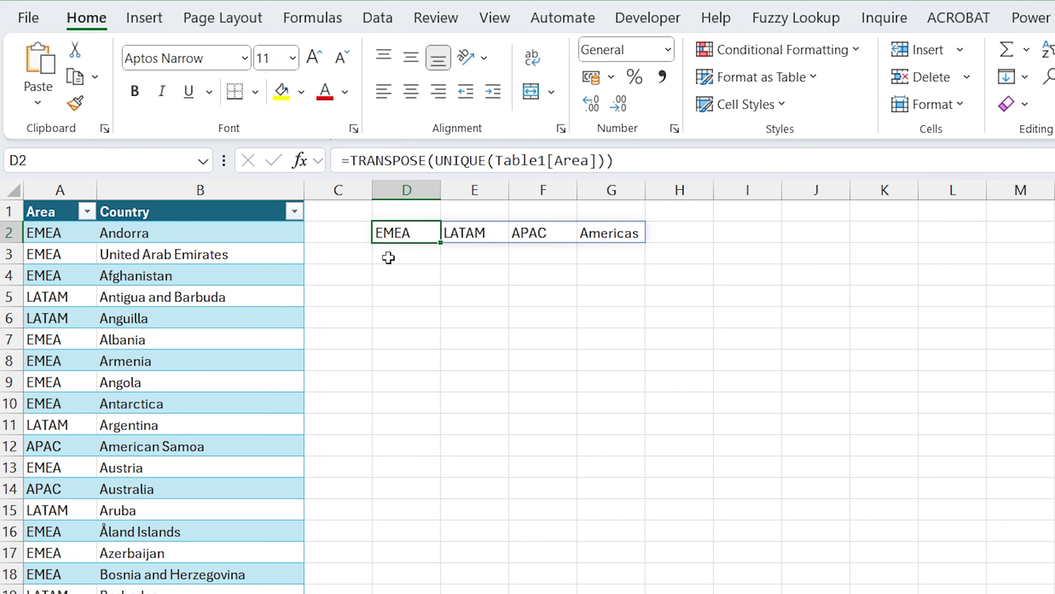
drag(389, 258, 403, 472)
drag(473, 254, 499, 406)
click(545, 254)
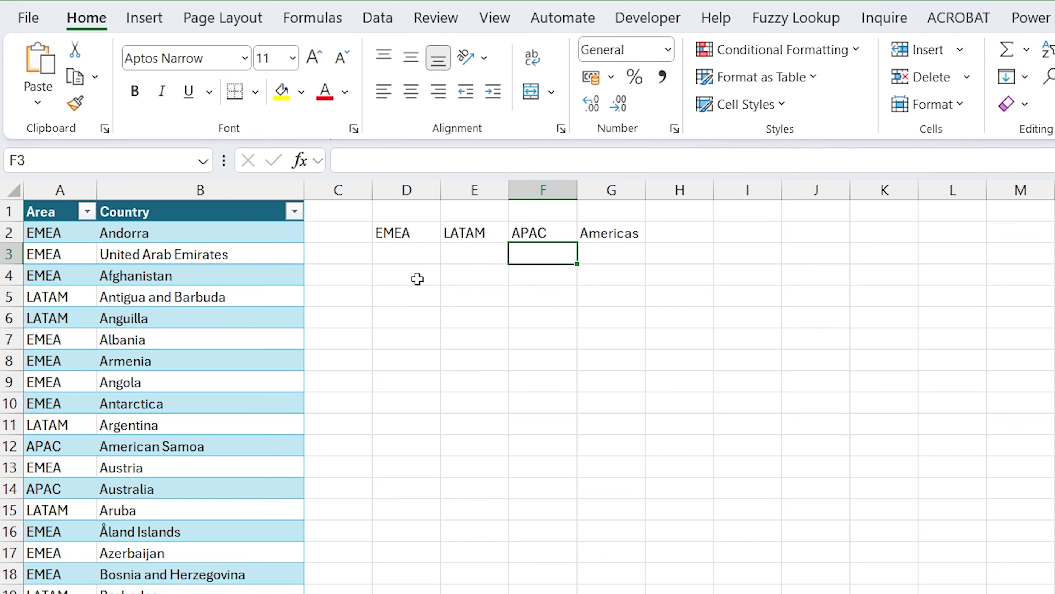
Start a FILTER formula in cell D3 with the table's Country column as its array
click(418, 251)
text(=)
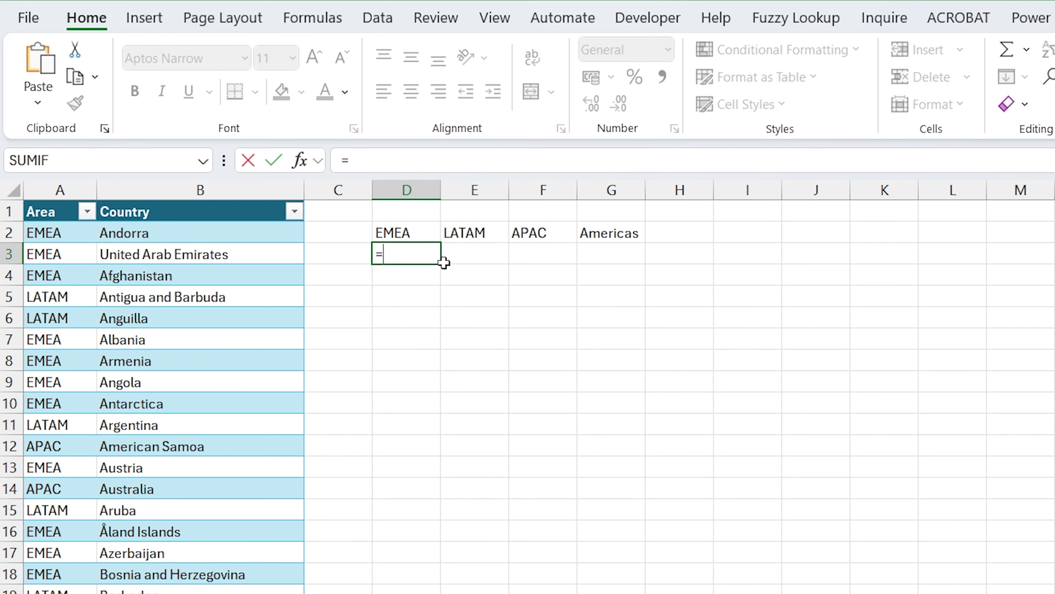
text(filter)
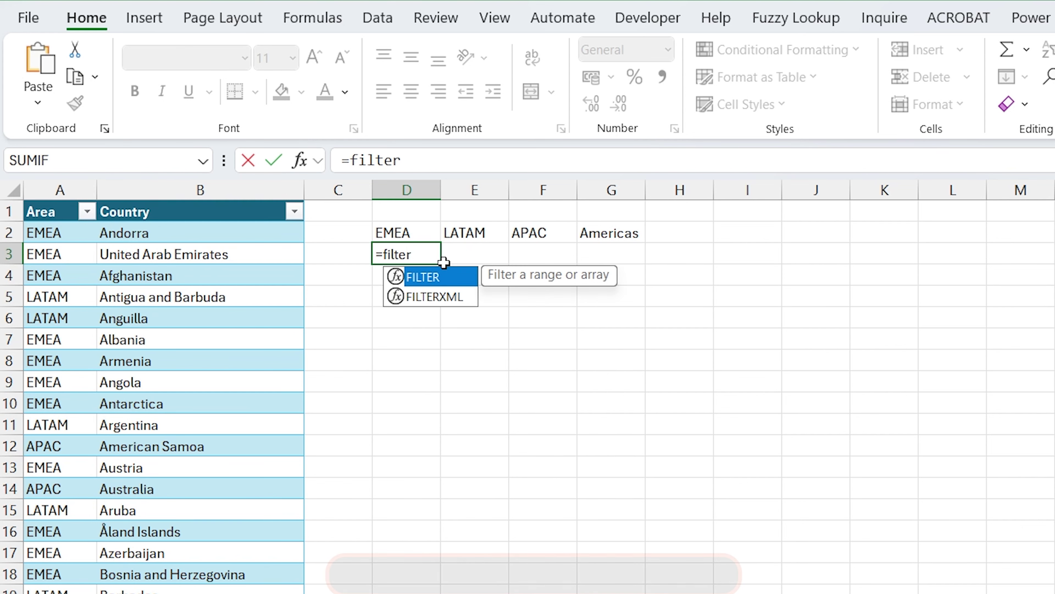
key(Tab)
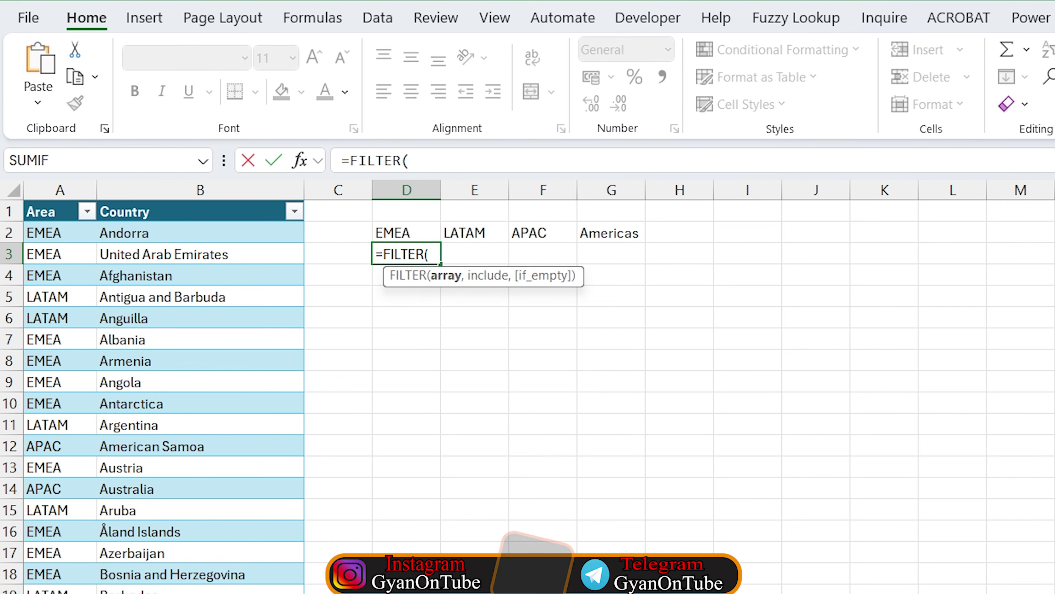
click(177, 224)
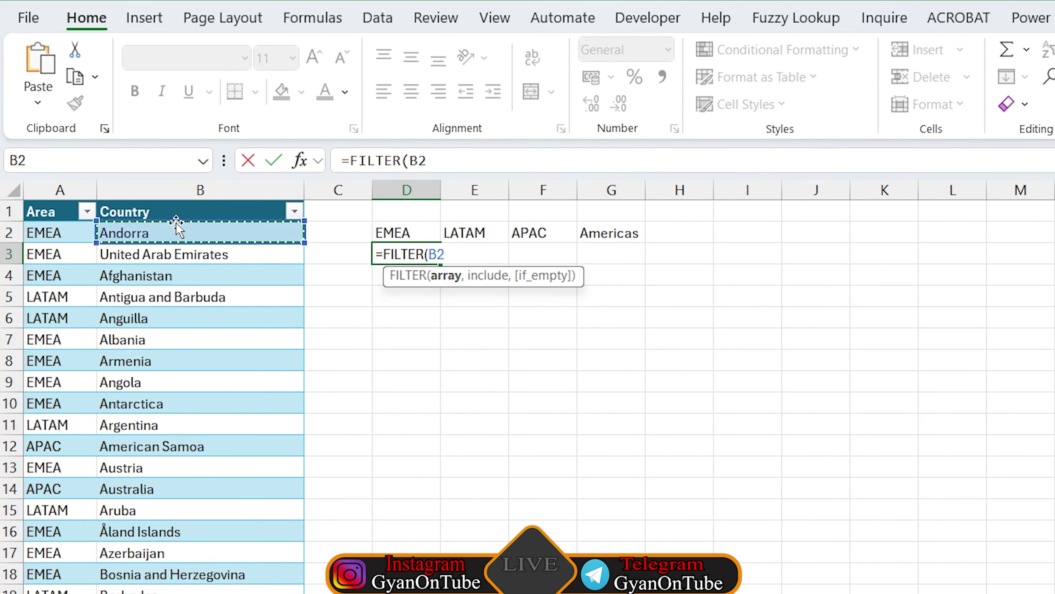
key(ctrl+shift+Down)
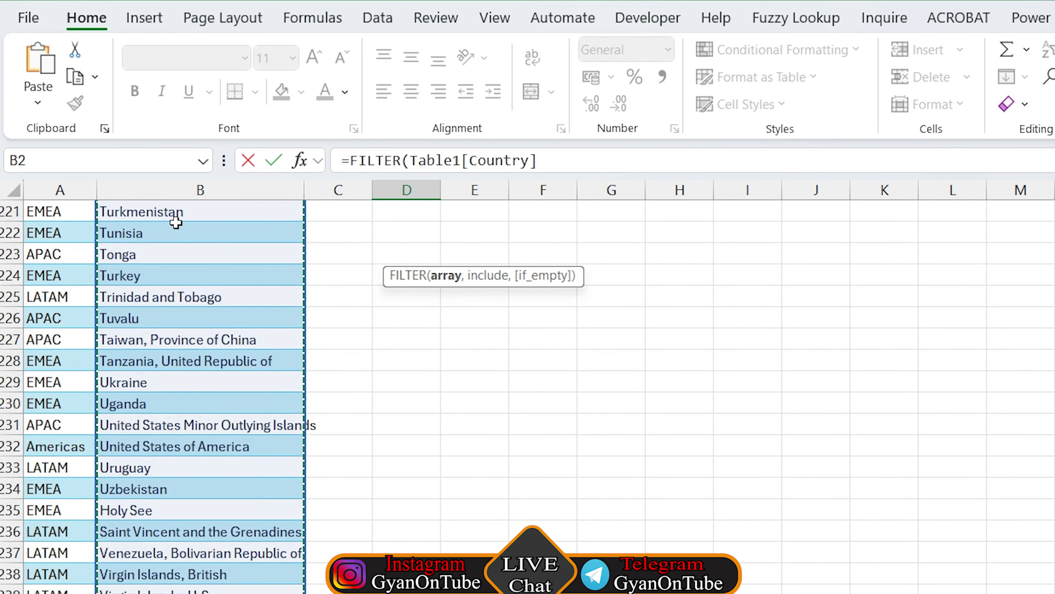
text(,)
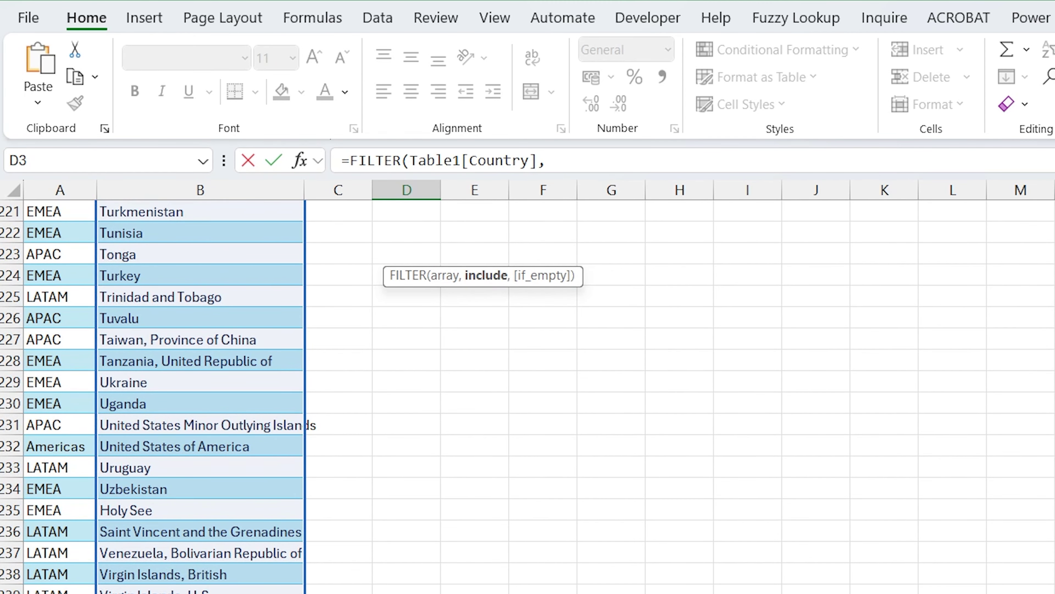
Complete the FILTER formula in D3 with the include condition Table1[Area]=D2
scroll(565, 226, up, 20)
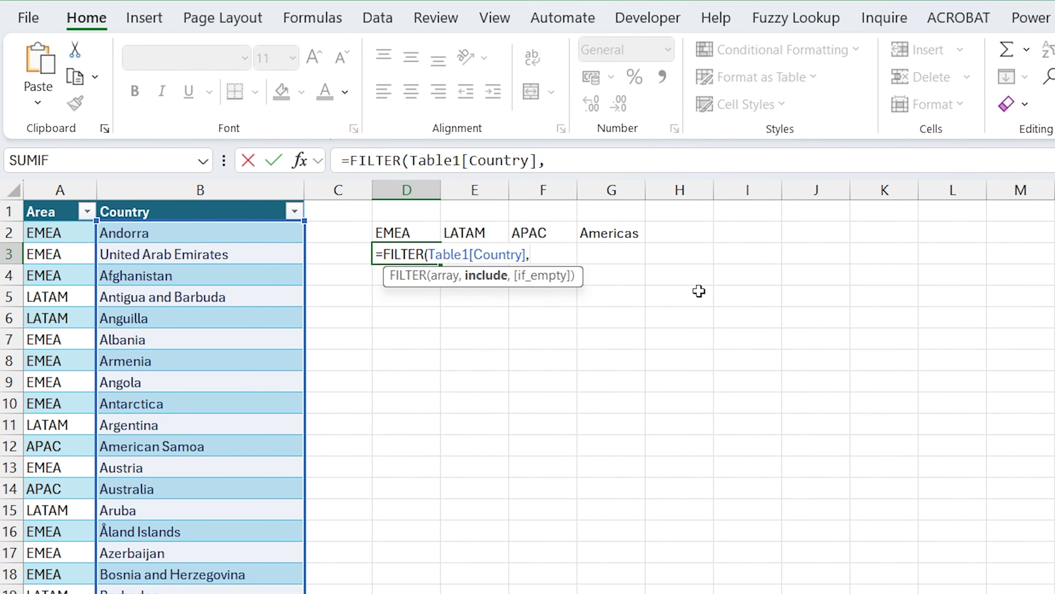
click(64, 230)
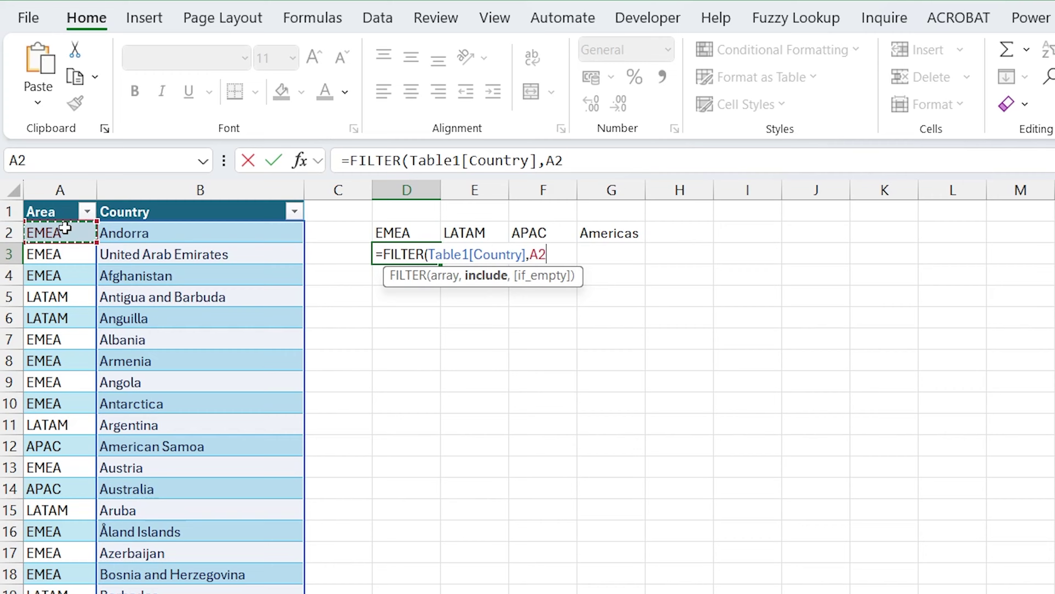
key(ctrl+shift+Down)
text(=)
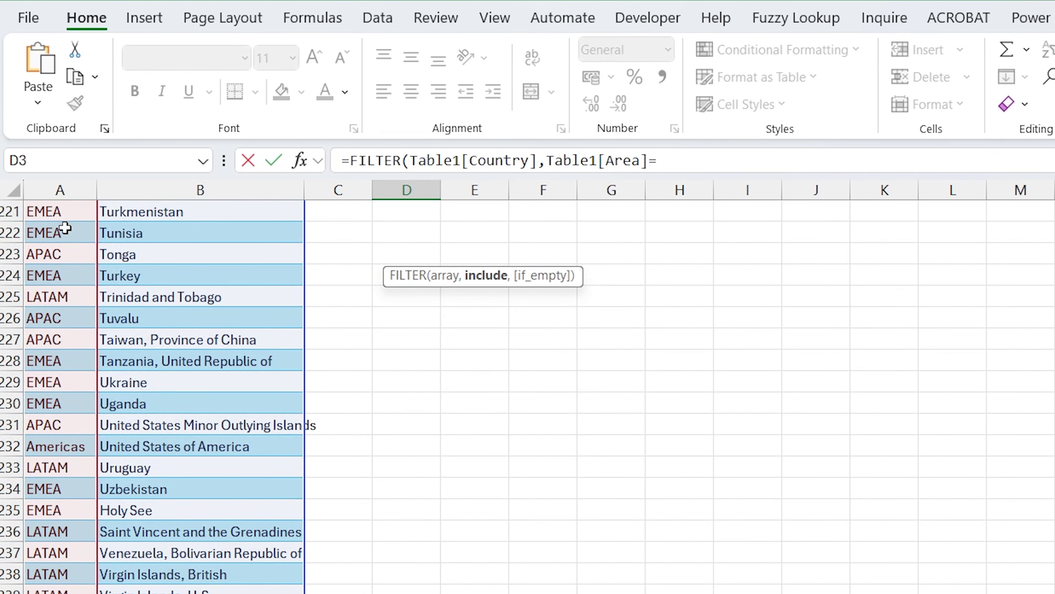
key(ctrl+BackSpace)
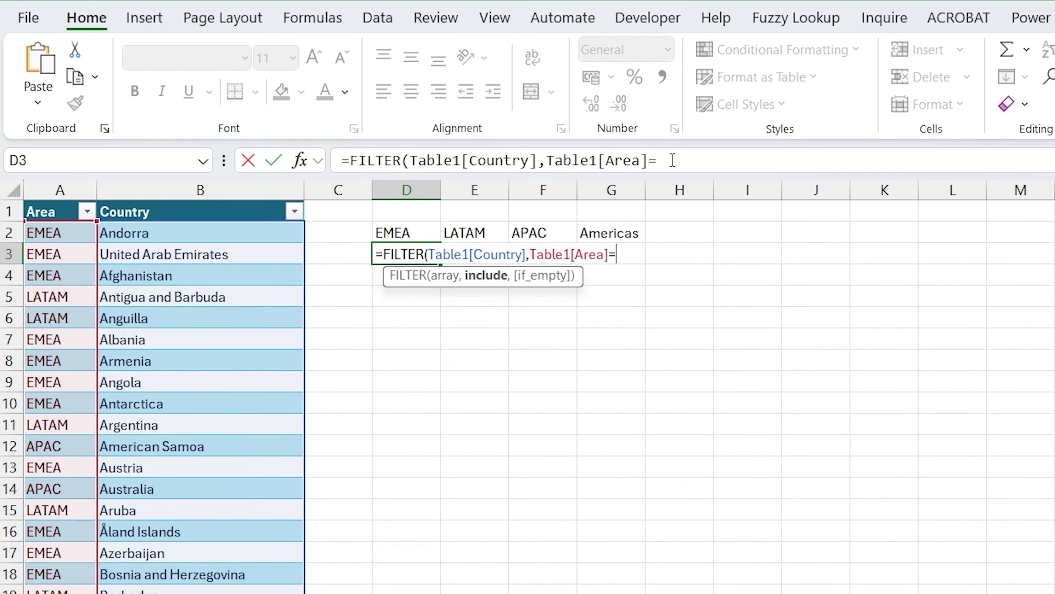
click(395, 231)
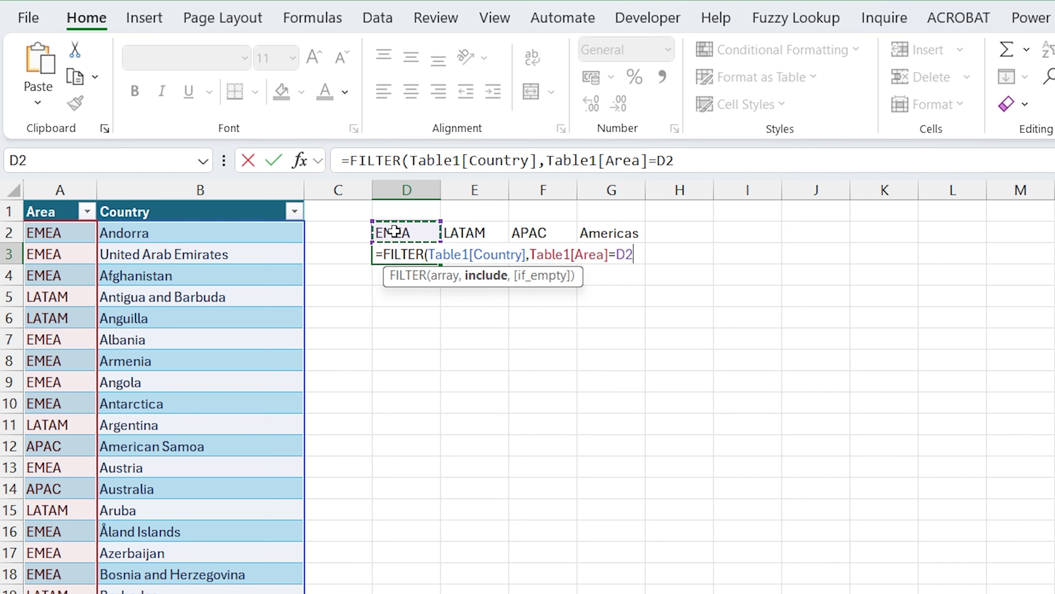
text())
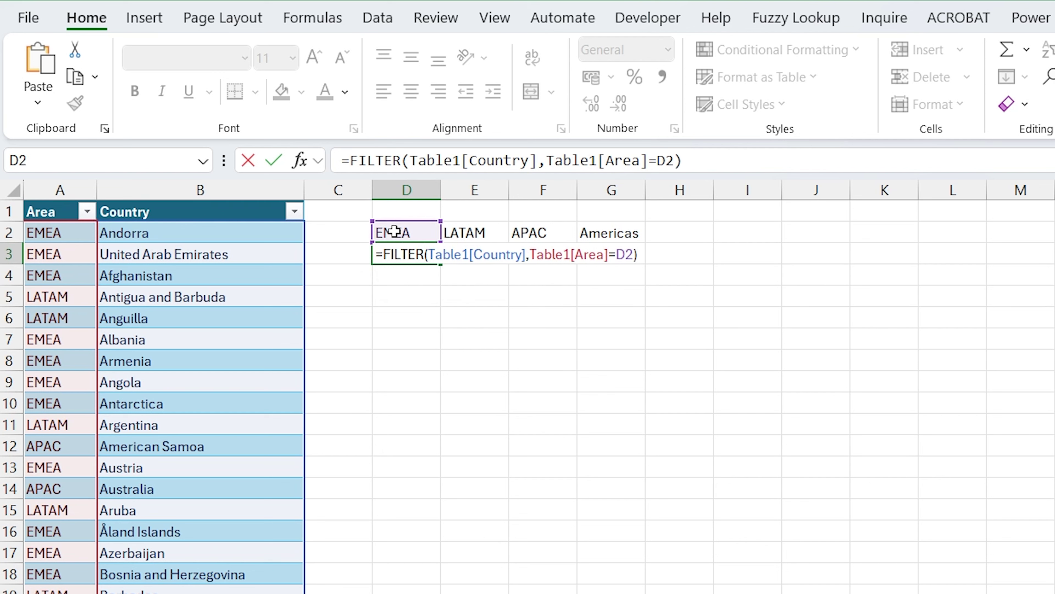
key(Return)
key(Up)
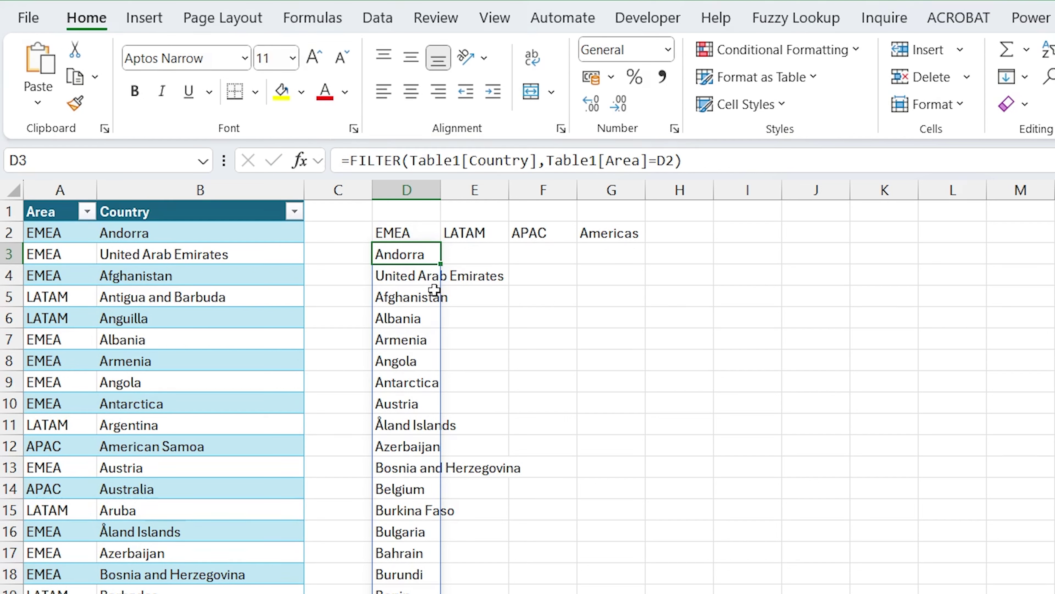
Copy the FILTER formula text from D3 into E3 and change its area reference to E2
drag(709, 160, 342, 160)
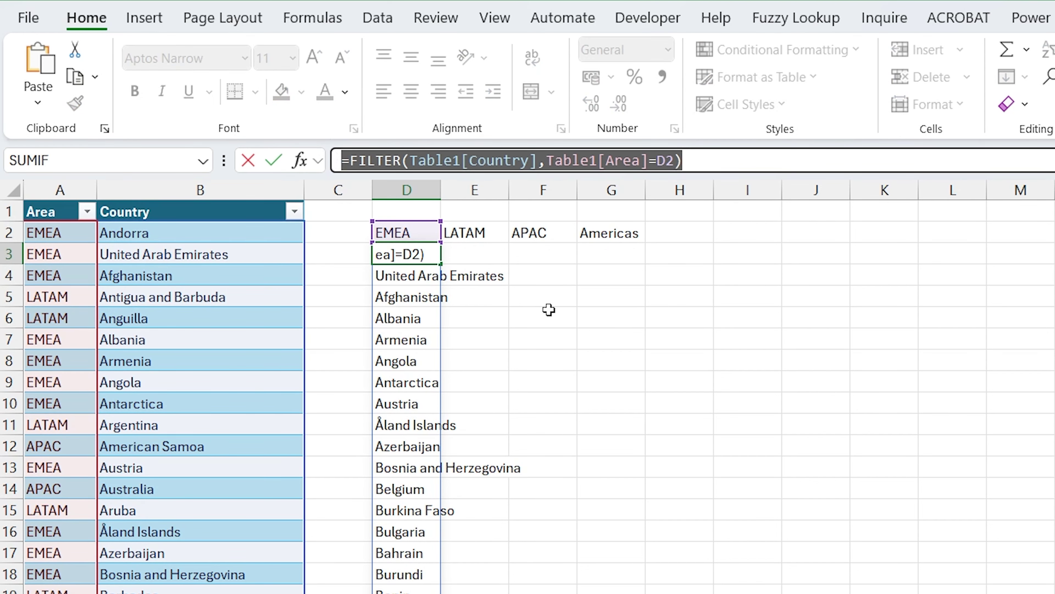
key(ctrl+c)
key(Escape)
double_click(472, 253)
key(ctrl+v)
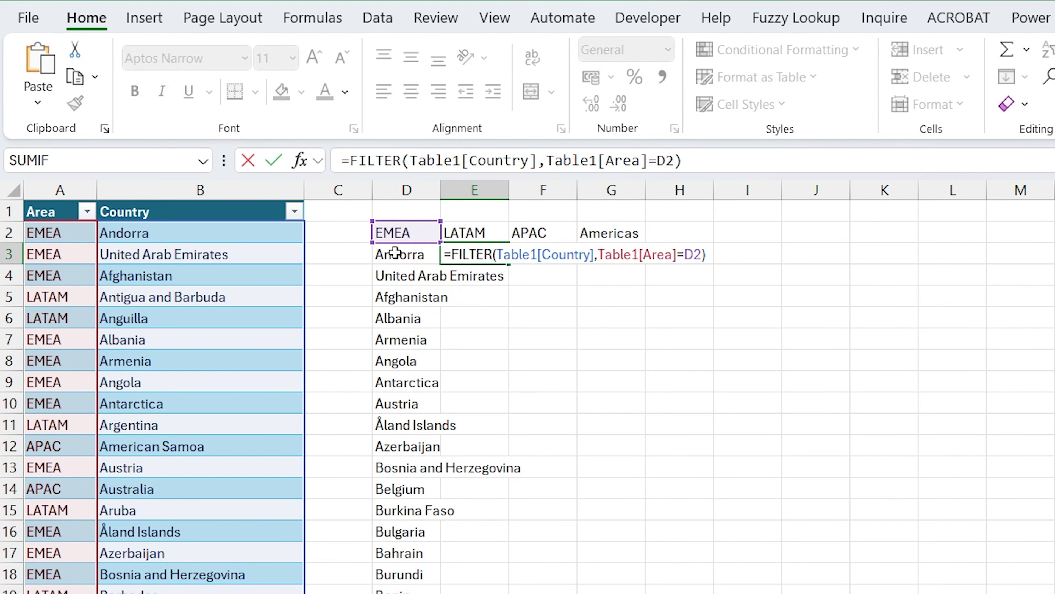
drag(405, 242, 474, 243)
key(Return)
key(Up)
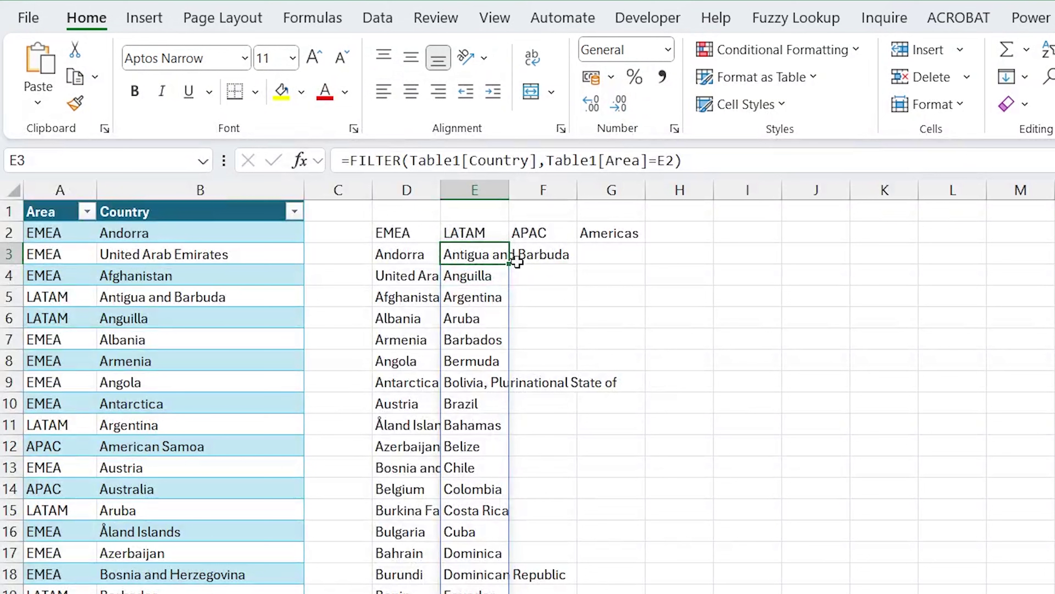
Paste the copied FILTER formula into F3 and change its area reference to F2
double_click(555, 256)
key(ctrl+v)
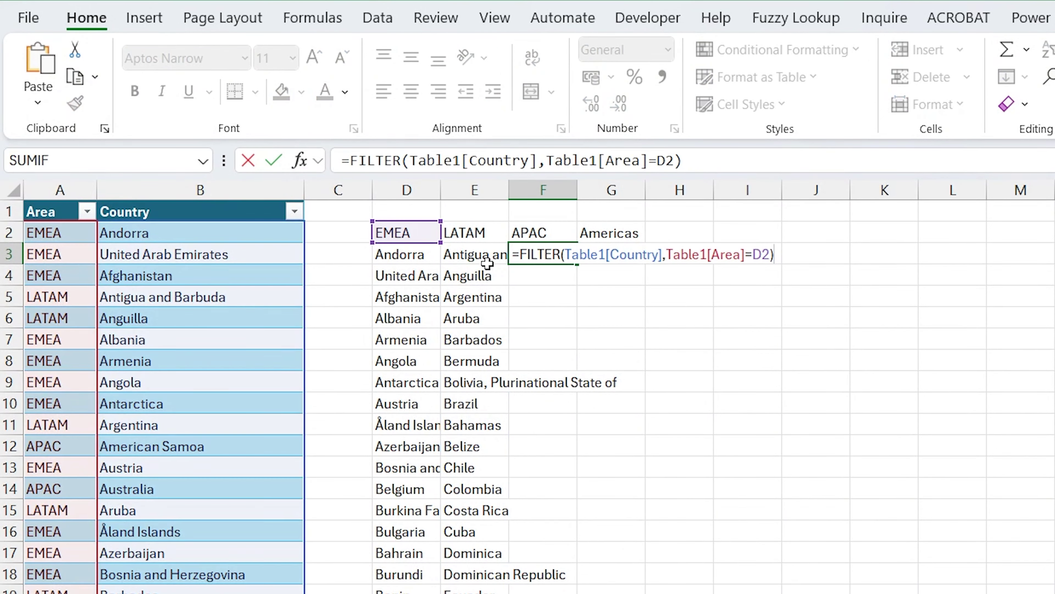
drag(405, 243, 536, 242)
key(Return)
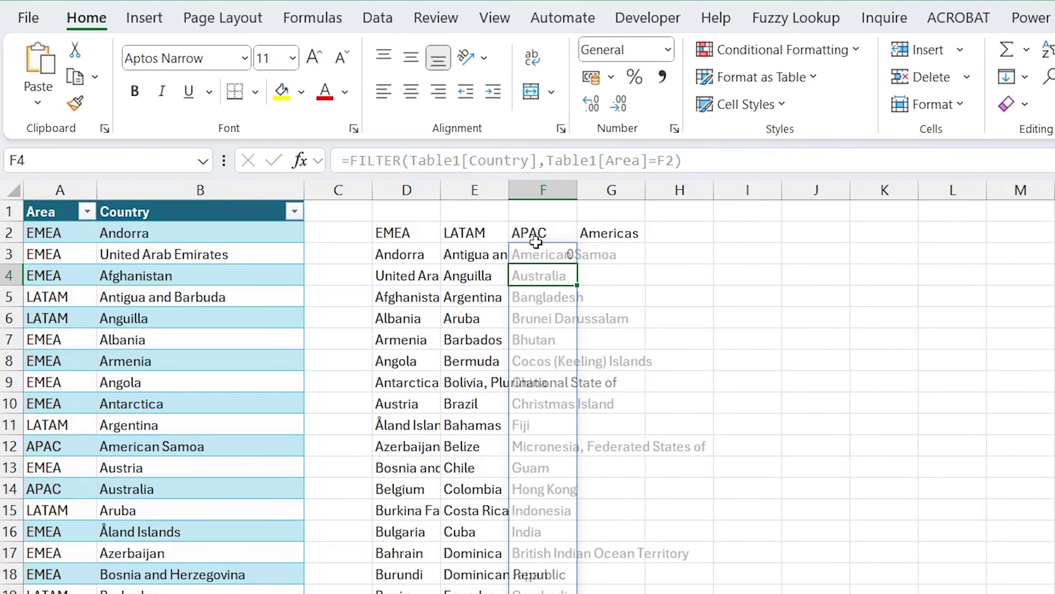
key(Up)
Paste the copied FILTER formula into G3 and change its area reference to G2
click(636, 258)
key(F2)
key(ctrl+v)
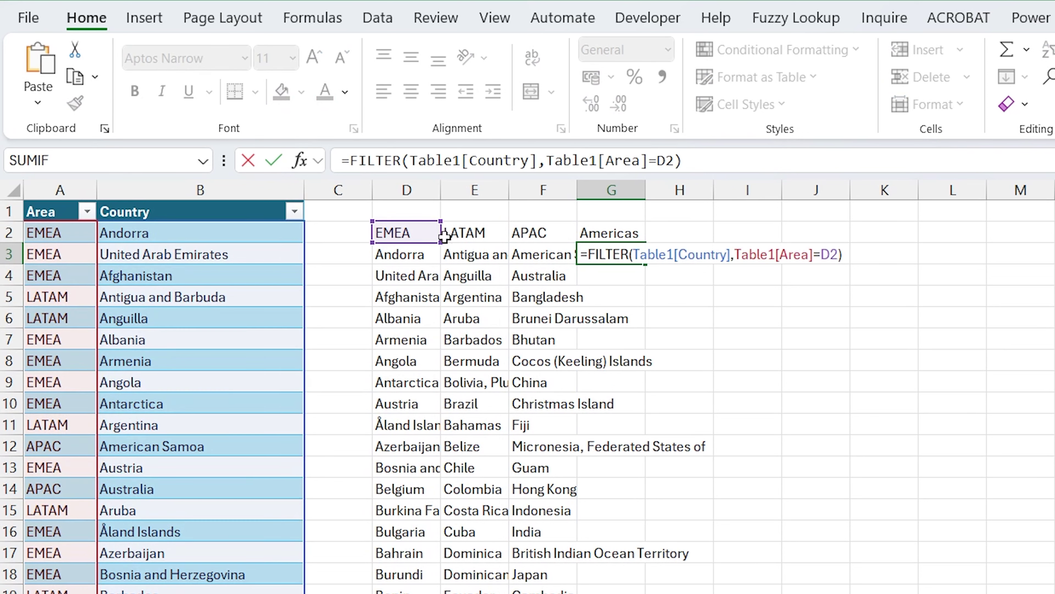
drag(400, 241, 611, 239)
key(Return)
key(Up)
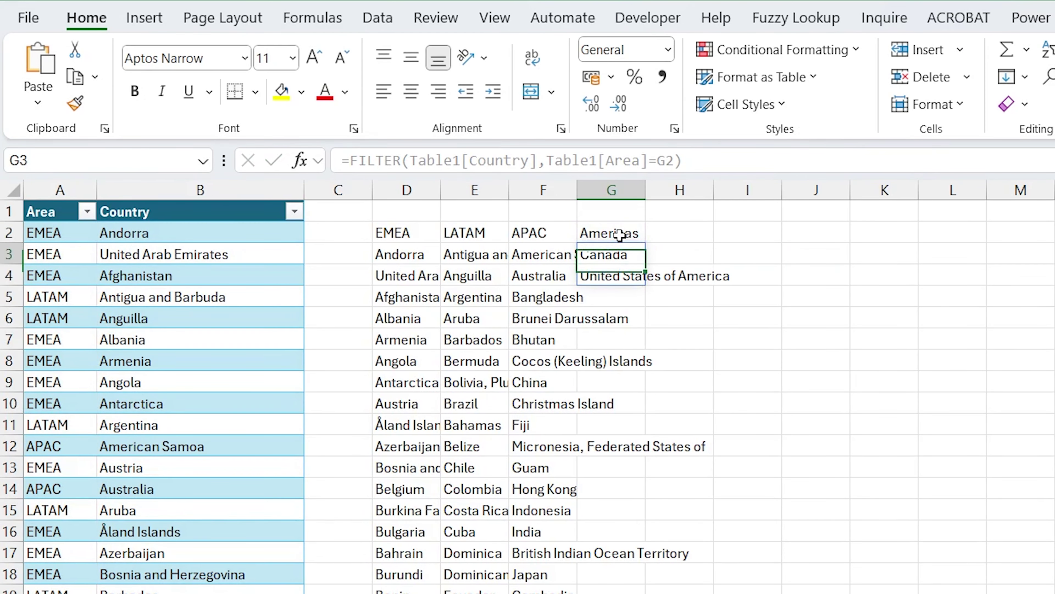
click(398, 226)
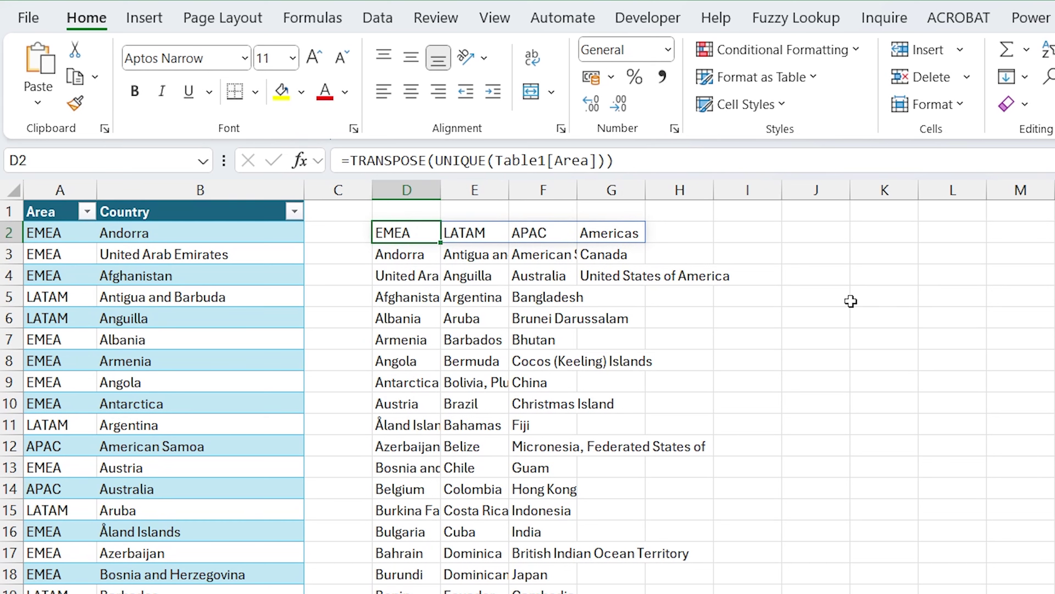
Widen columns J and K to the same larger width
click(836, 233)
drag(850, 190, 983, 193)
click(980, 191)
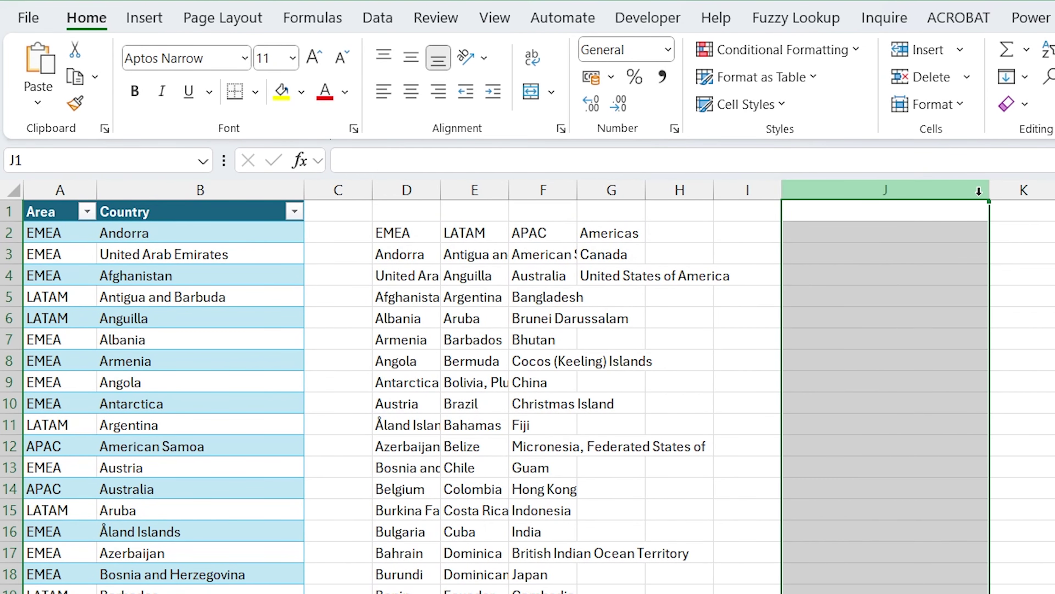
mouse_move(905, 185)
mouse_down()
mouse_move(1032, 191)
mouse_move(908, 190)
mouse_up()
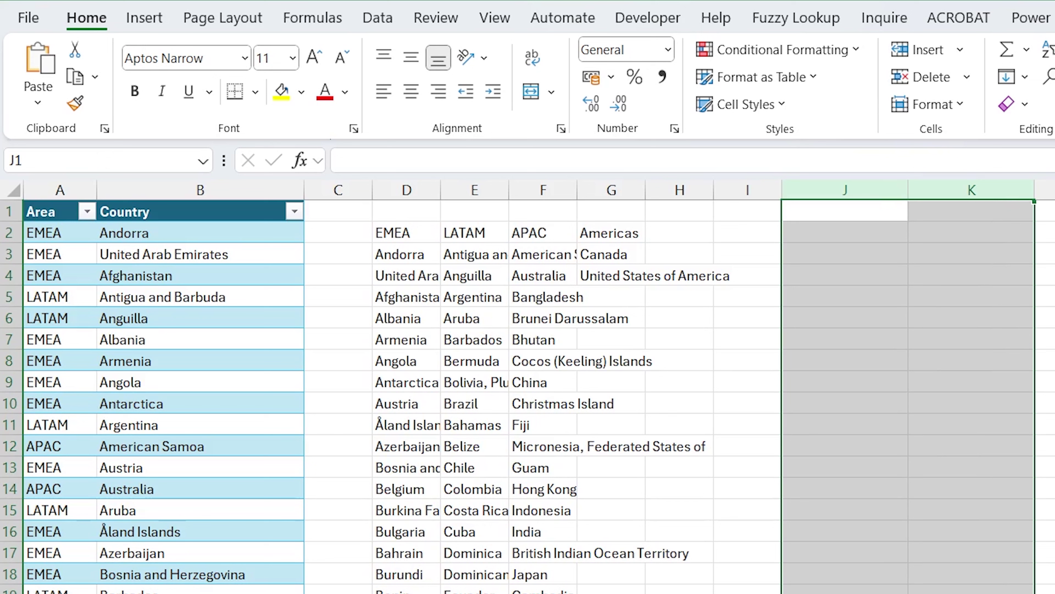
click(860, 233)
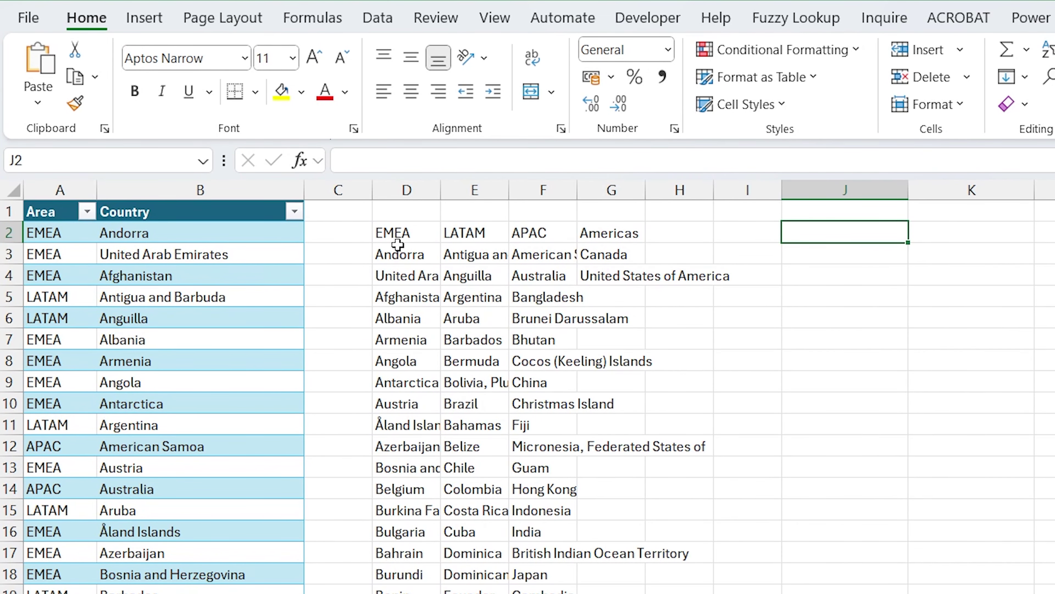
Apply List data validation to the column J cells from J2 downward, using the area headers D2:G2 as the source
drag(404, 233, 588, 233)
click(833, 232)
drag(874, 231, 889, 592)
scroll(1037, 466, up, 3)
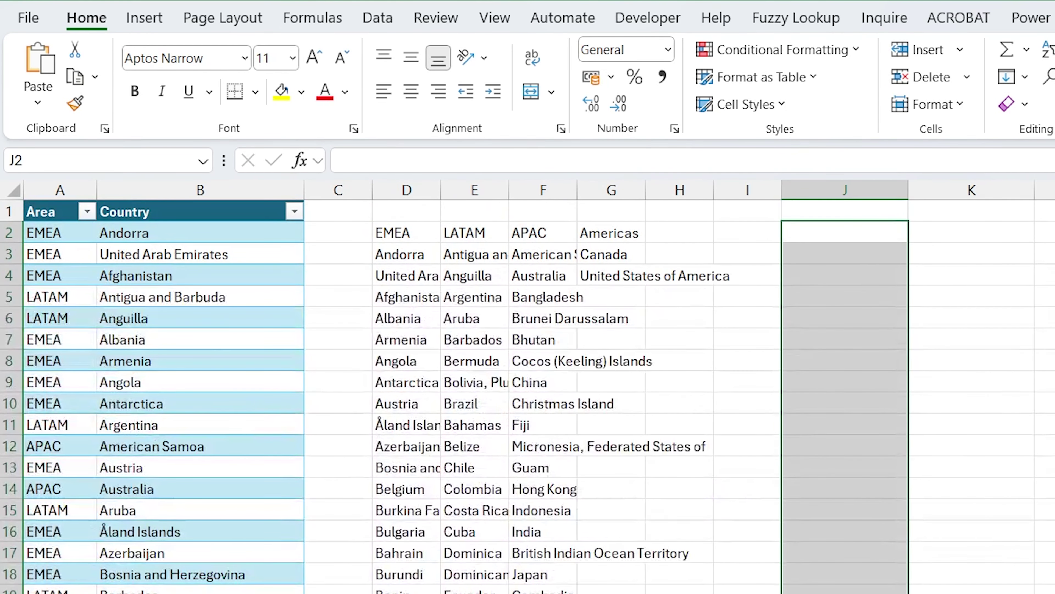
click(380, 23)
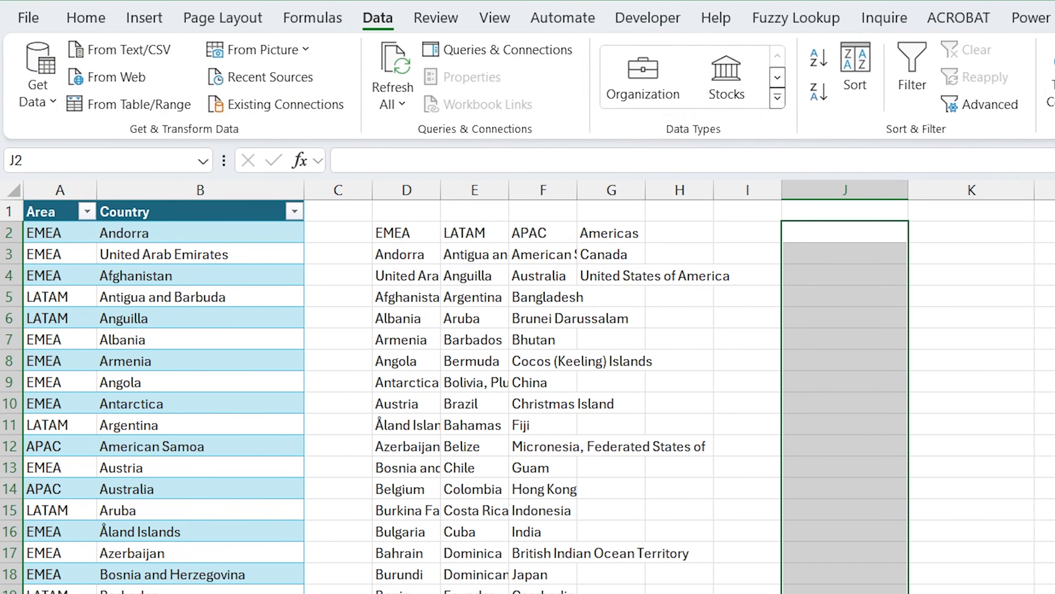
click(872, 104)
click(898, 132)
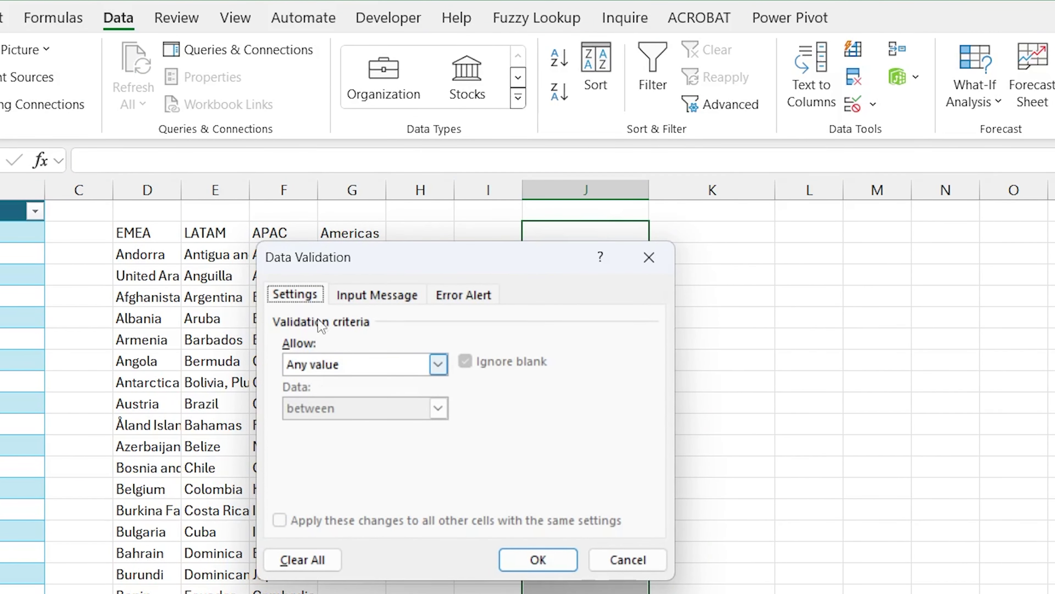
click(438, 365)
click(304, 426)
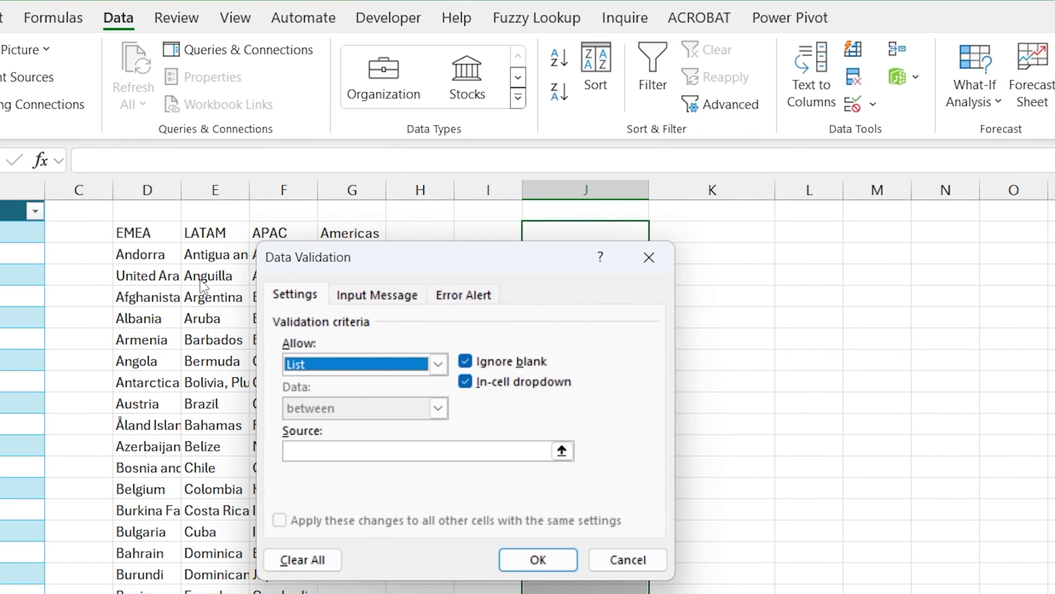
key(Tab)
drag(128, 233, 337, 234)
key(Return)
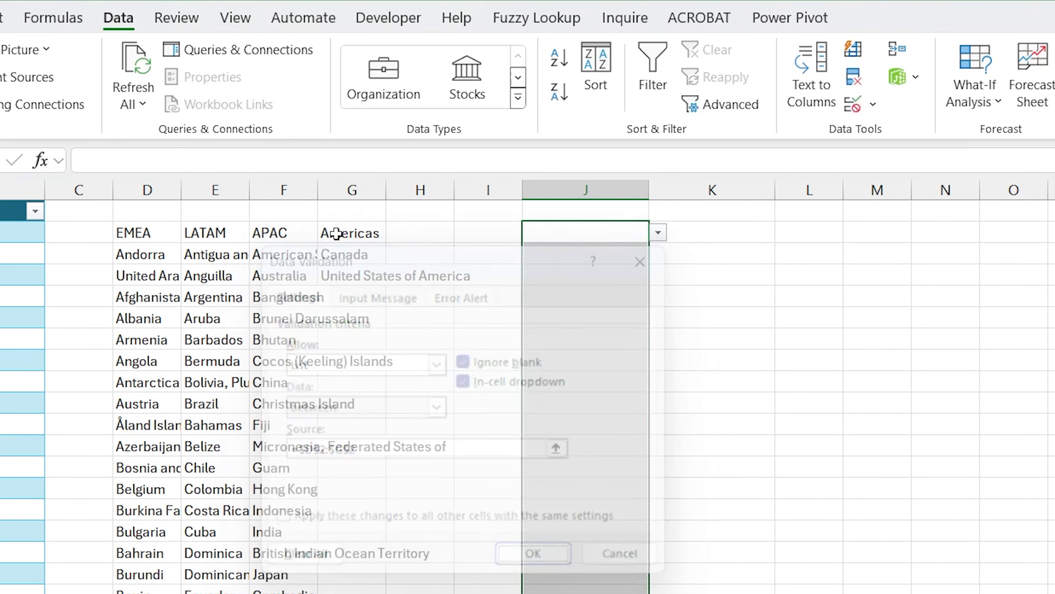
Choose EMEA from the dropdown list in J2 and Americas in J3
key(alt+Down)
key(Down)
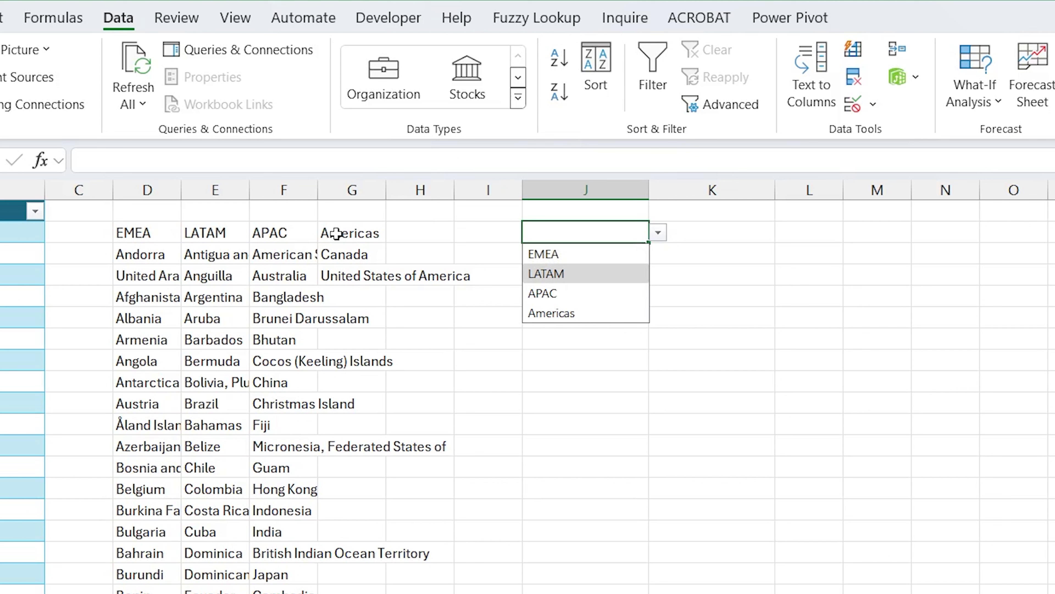
key(Up)
key(Return)
key(Down)
key(alt+Down)
key(Down)
key(Down)
key(Down)
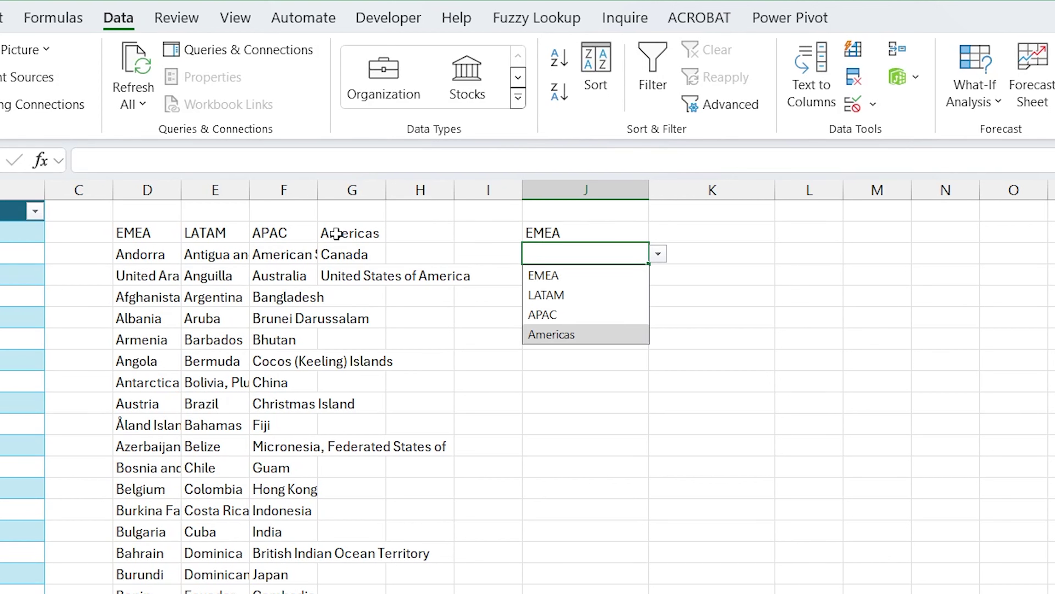
key(Return)
Choose APAC from the dropdown list in J4
key(Down)
key(alt+Down)
key(Down)
key(Down)
key(Return)
key(Up)
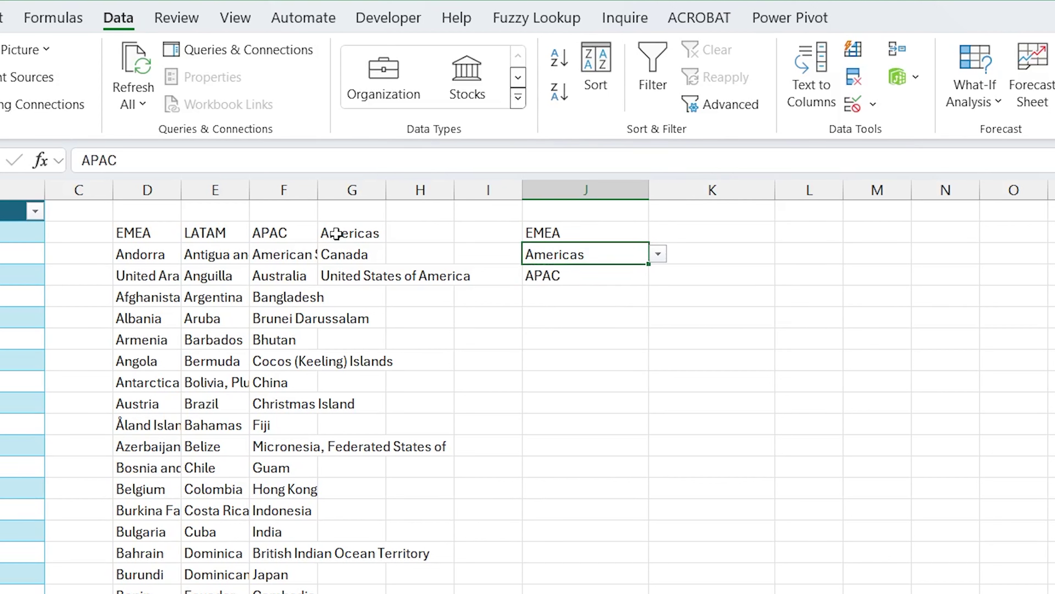
click(706, 235)
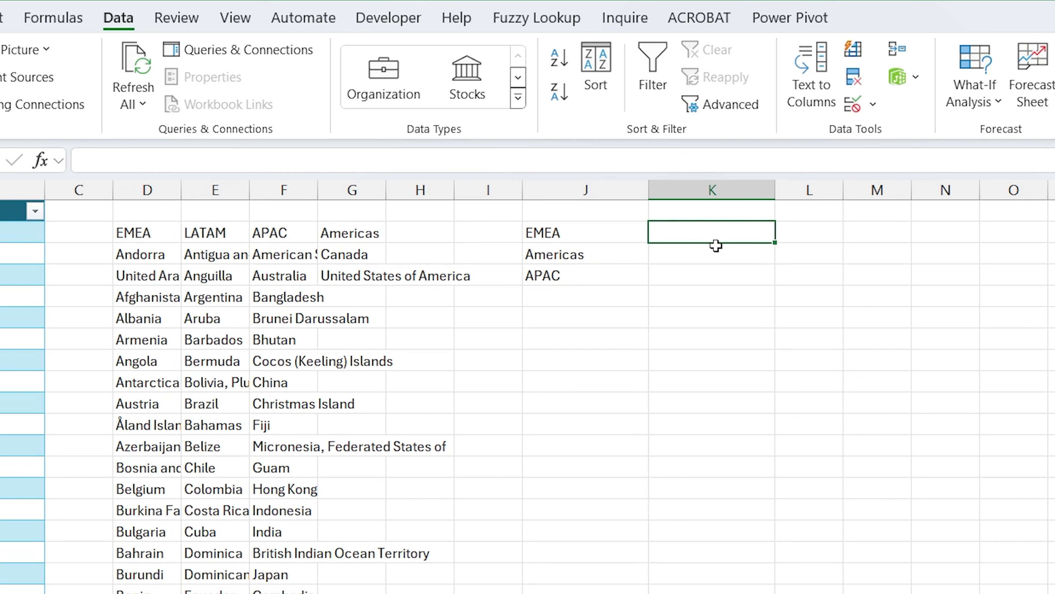
drag(144, 259, 199, 590)
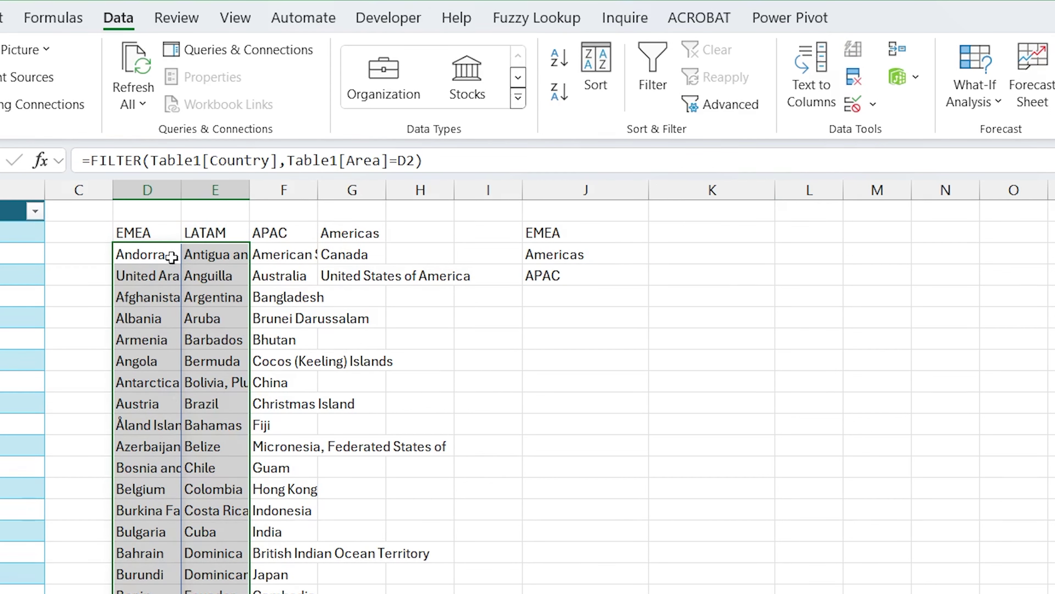
click(172, 258)
click(690, 235)
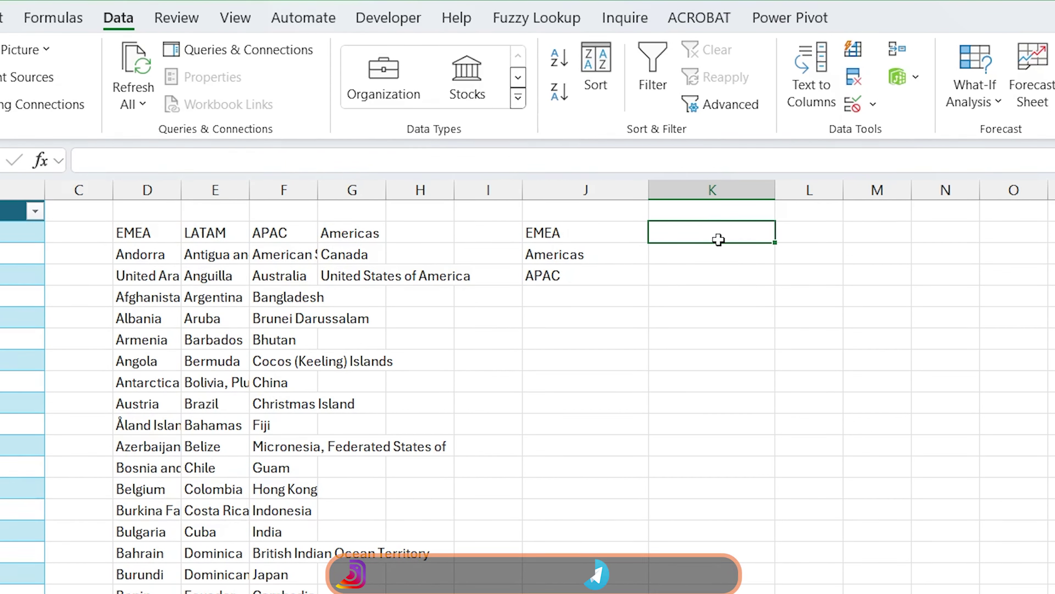
click(548, 233)
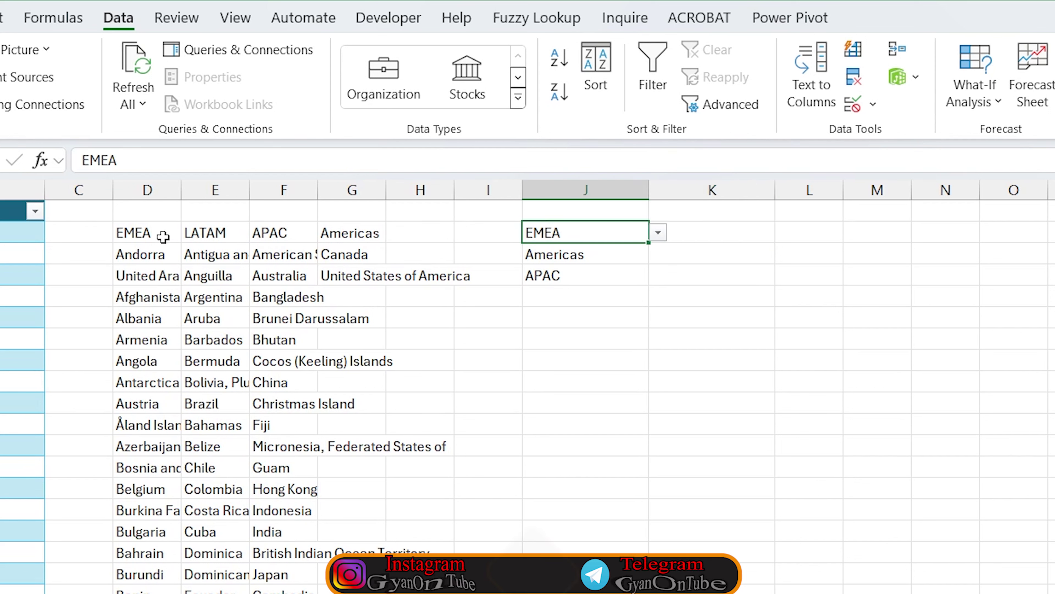
drag(162, 234, 358, 234)
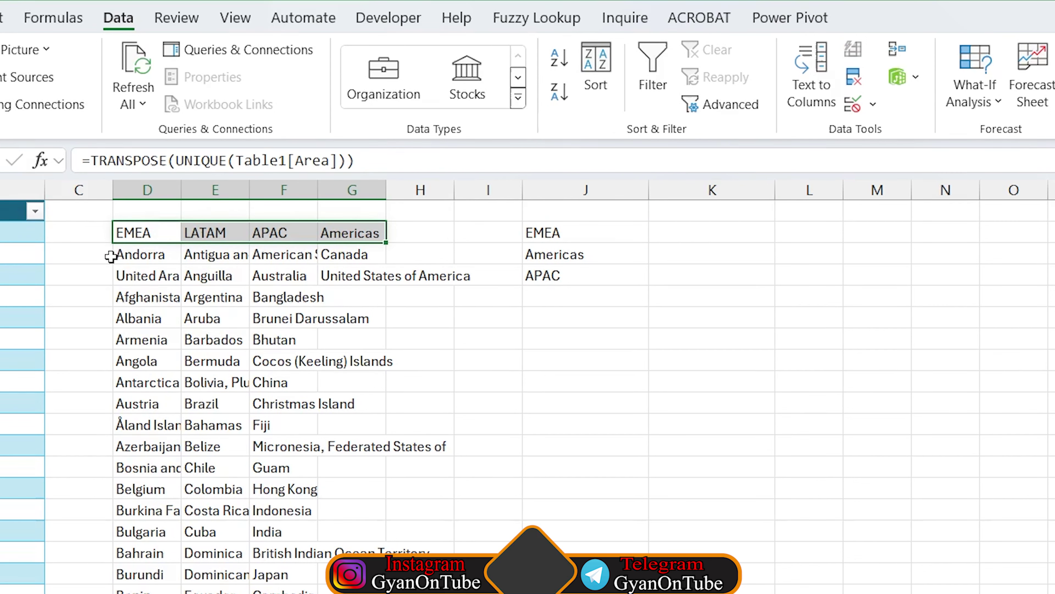
drag(127, 256, 393, 254)
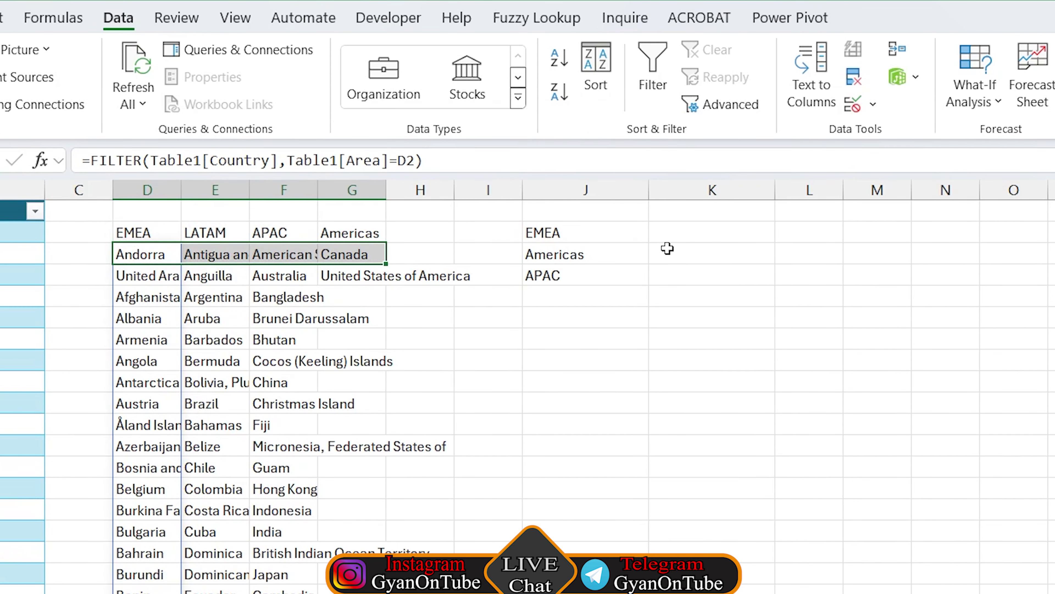
Start an XLOOKUP formula in K2 with J2 as the lookup value and the absolute spill range $D$2# as the lookup array
click(732, 241)
text(=)
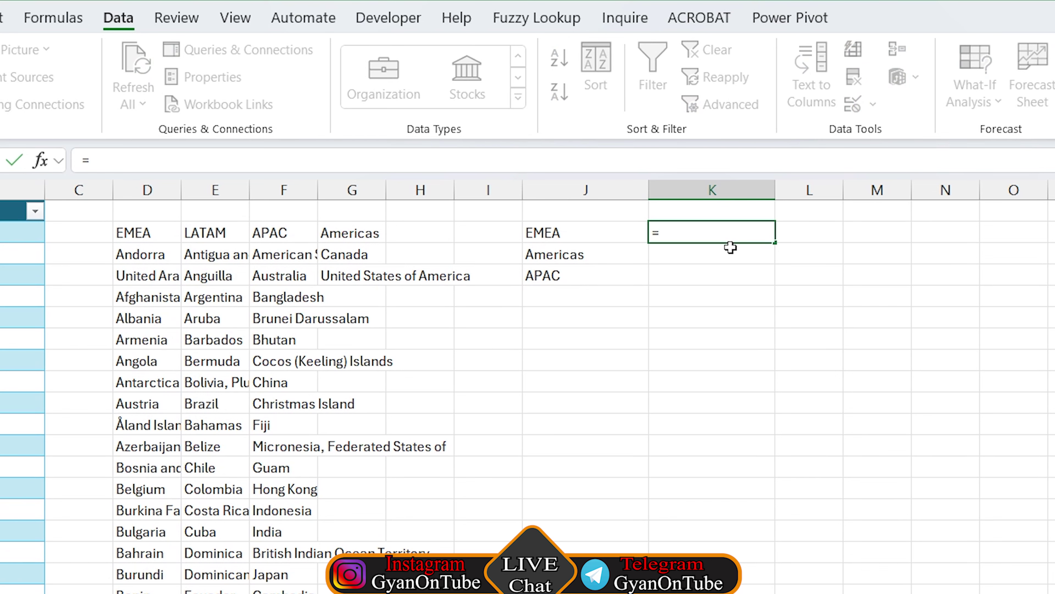
text(xl)
key(Tab)
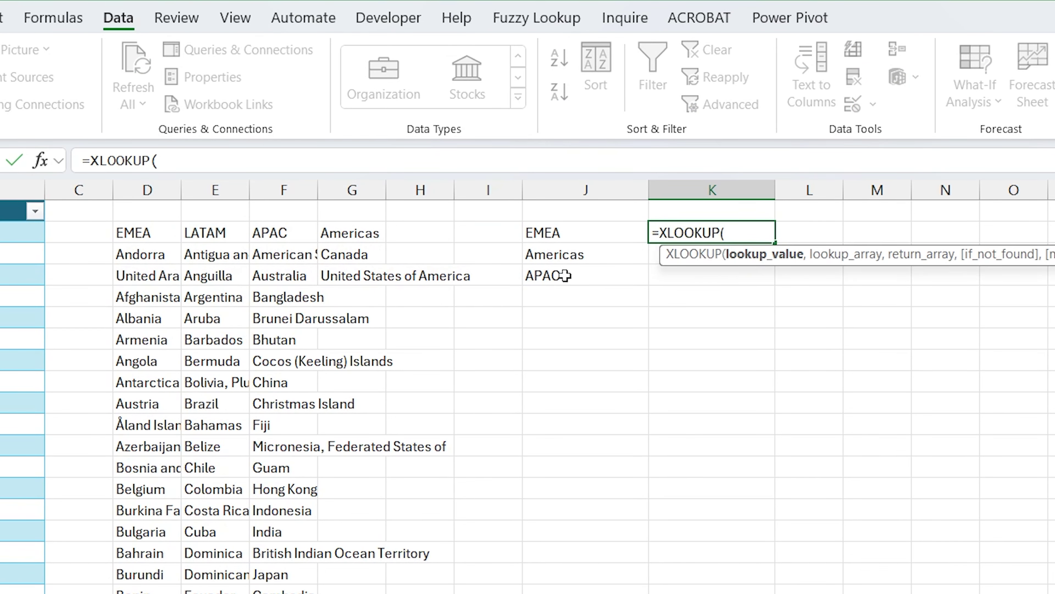
click(557, 238)
text(,)
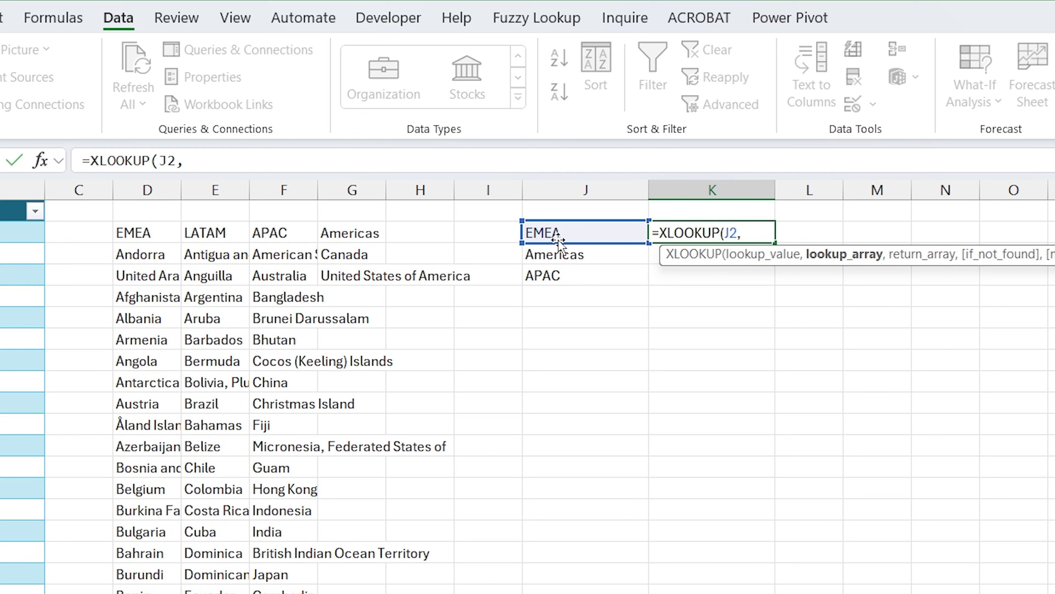
drag(154, 235, 375, 236)
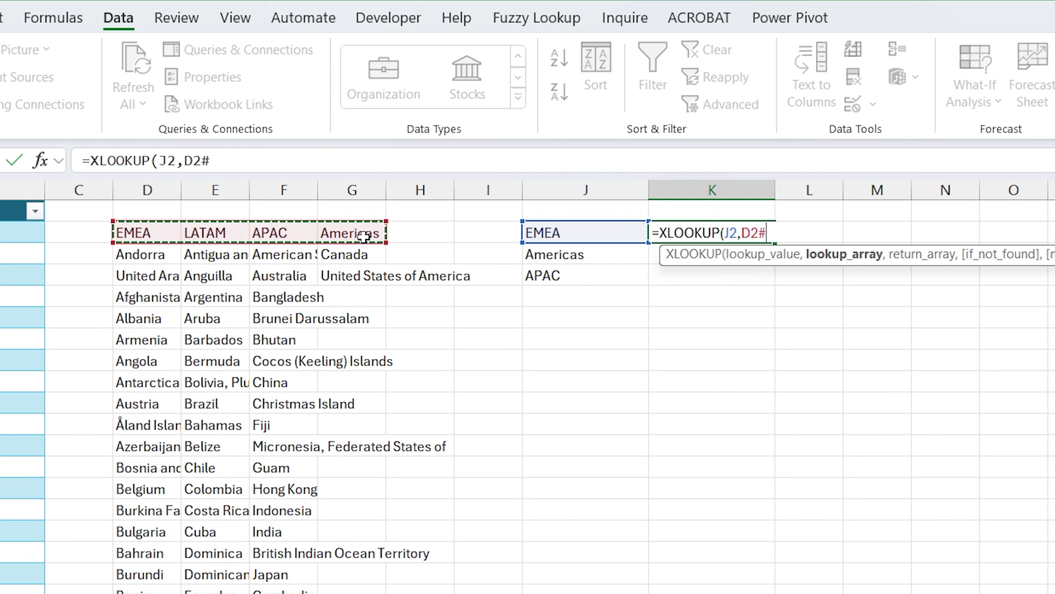
key(F4)
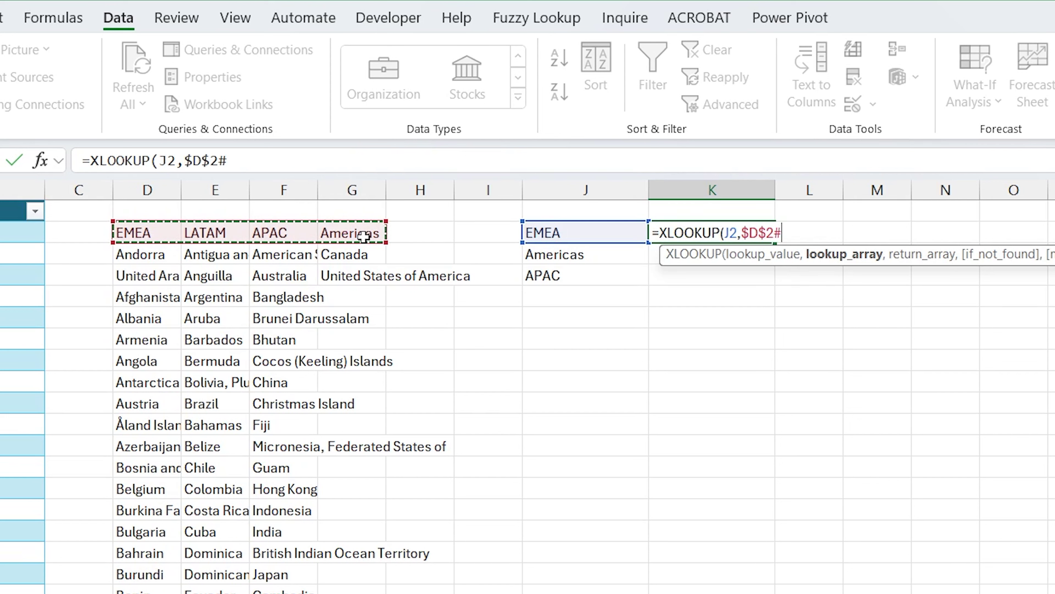
text(,)
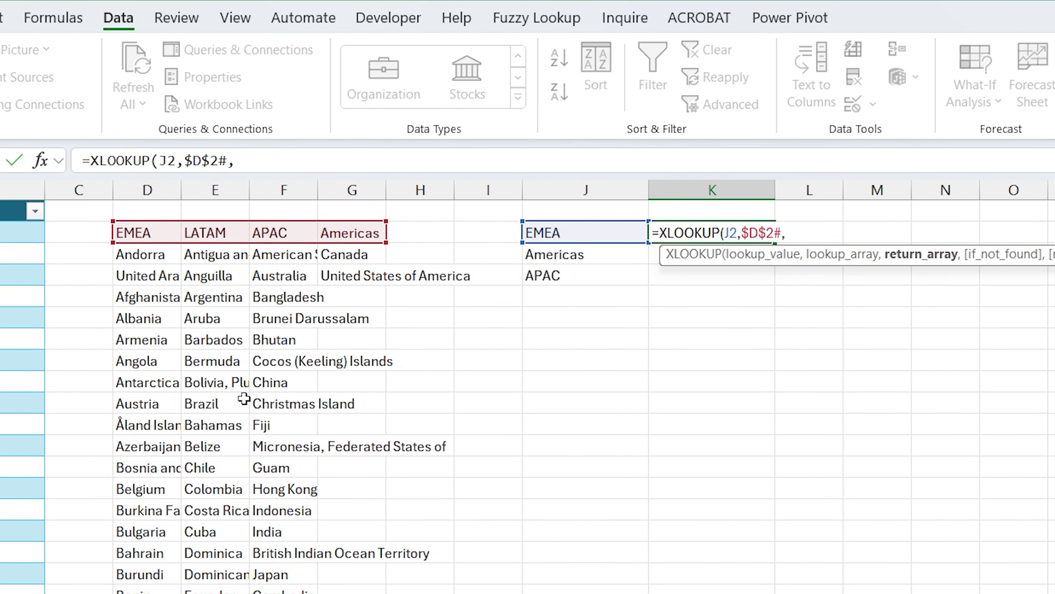
Complete the K2 XLOOKUP with return array $D$3:$G$3, append the spill operator # after the closing bracket, and enter the formula
scroll(244, 399, down, 11)
scroll(245, 374, up, 10)
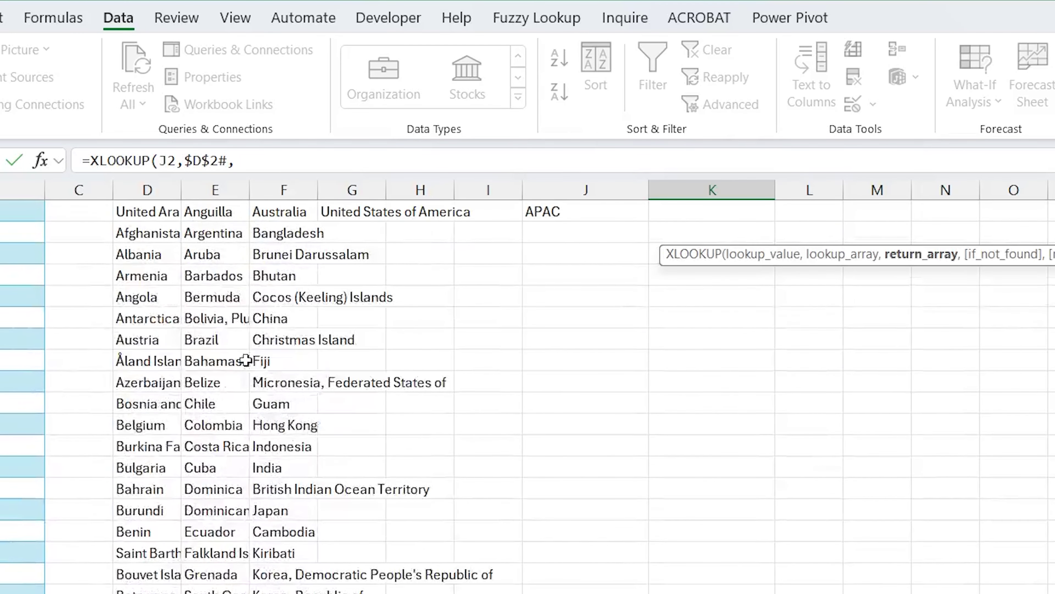
scroll(247, 361, up, 1)
drag(136, 262, 385, 259)
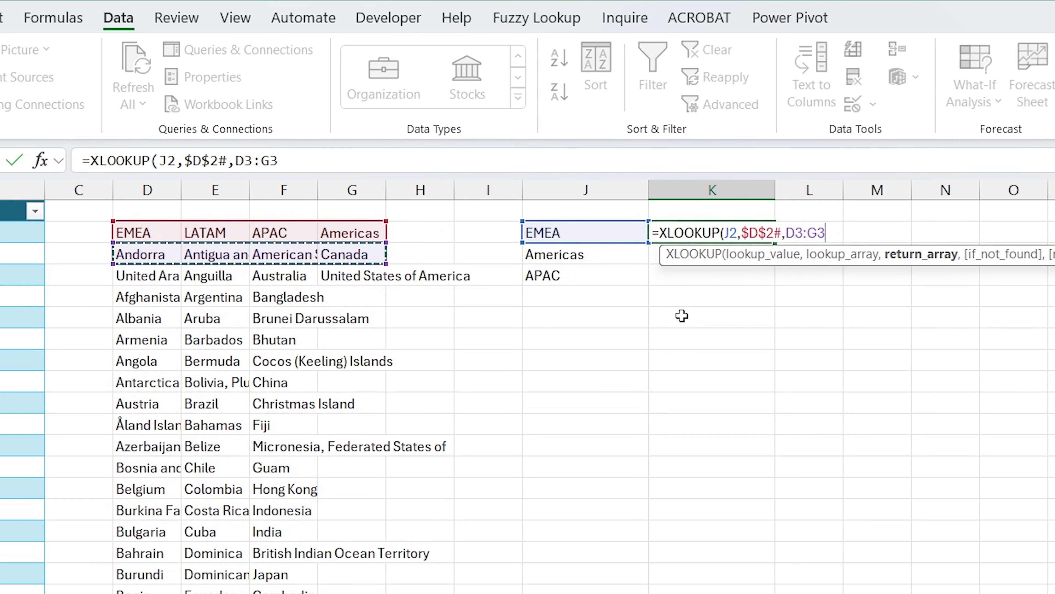
key(F4)
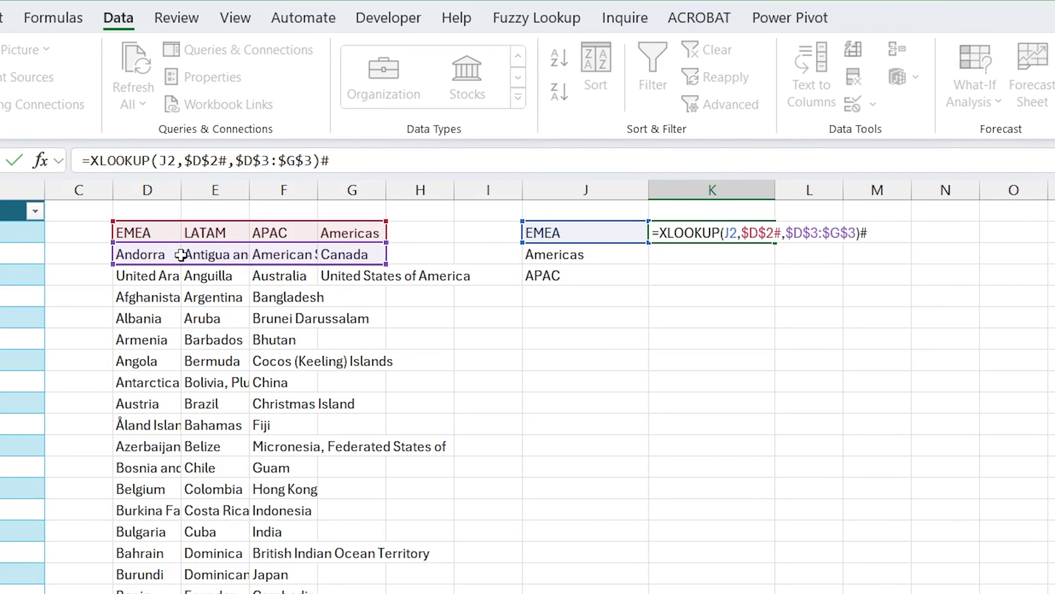
key(ctrl+Return)
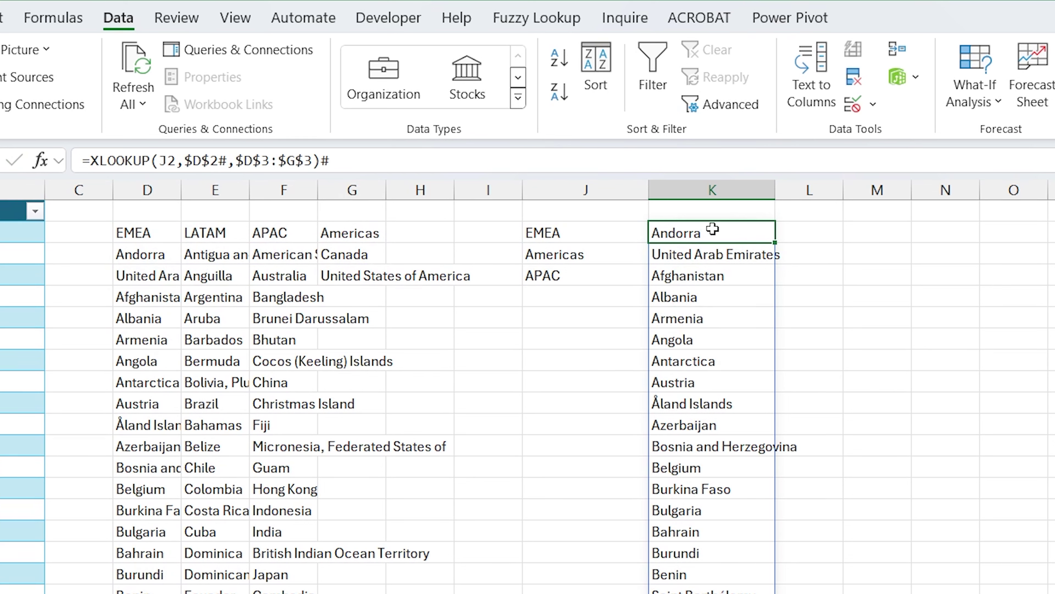
Copy the full XLOOKUP formula text from K2 and clear the cell
click(363, 162)
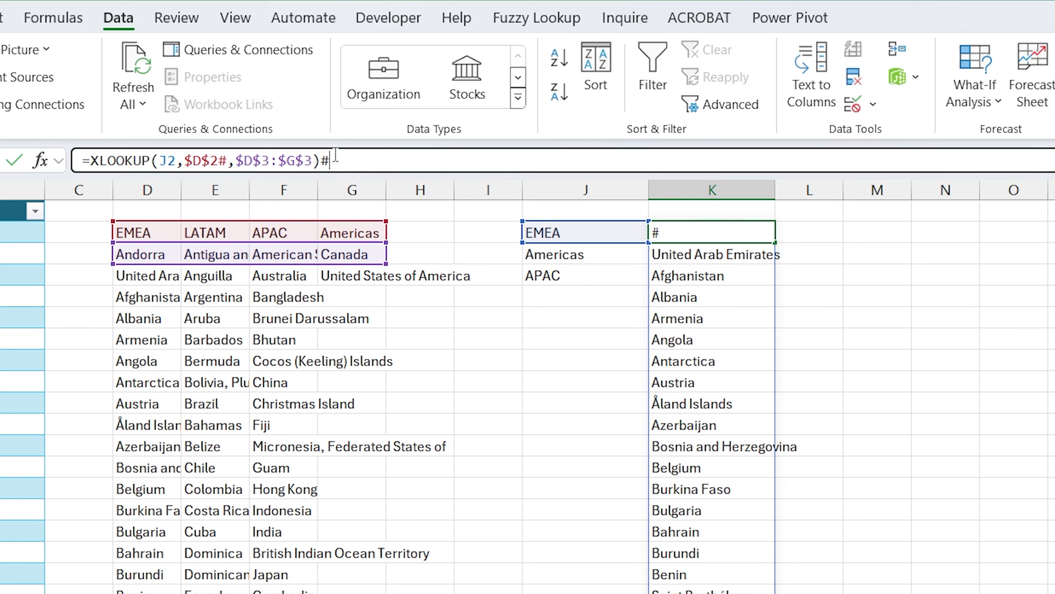
key(Escape)
double_click(737, 239)
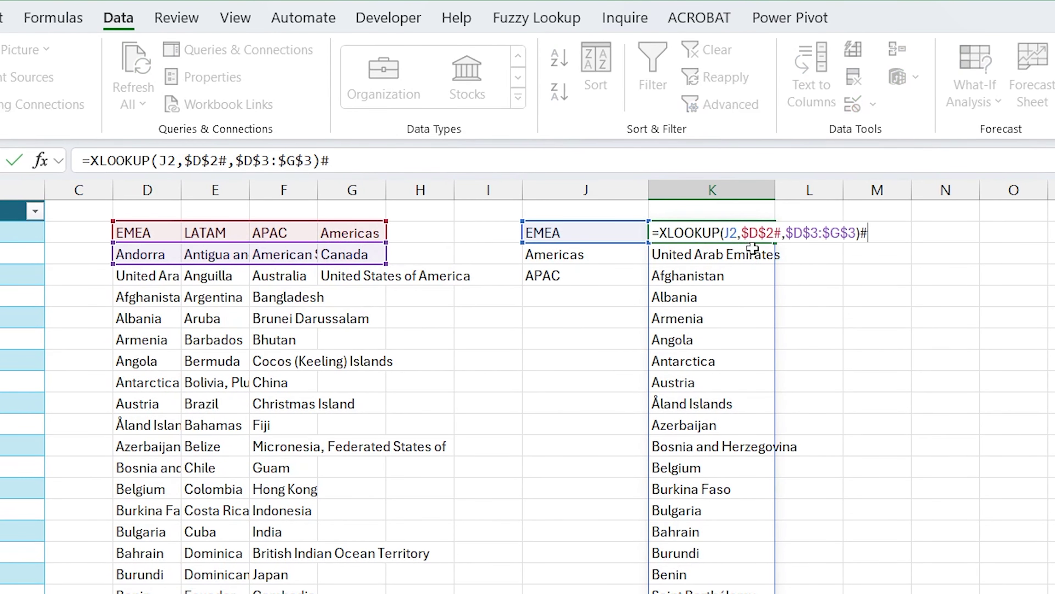
drag(877, 233, 652, 233)
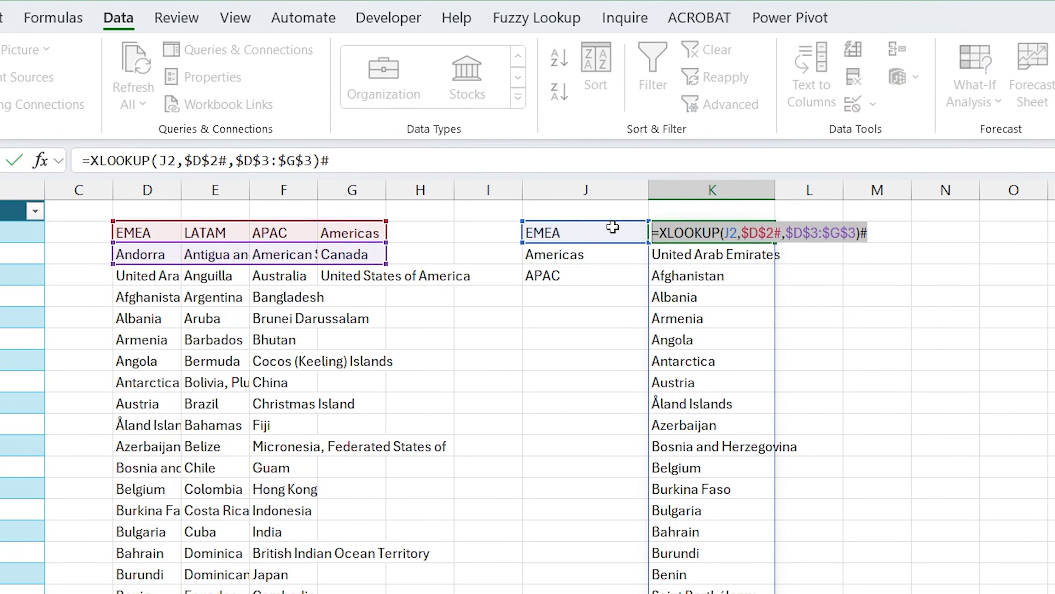
key(Escape)
key(Delete)
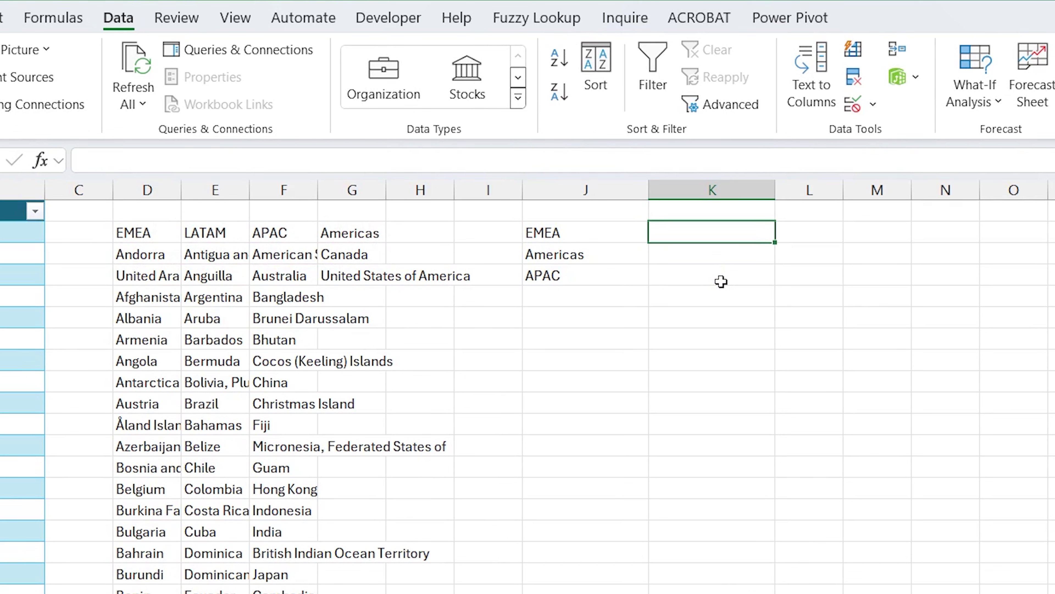
Apply list data validation to the cells from K2 downward, using =XLOOKUP(J2,$D$2#,$D$3:$G$3)# as the source
key(shift+Down)
key(shift+Down)
key(shift+Down)
key(shift+Down)
key(shift+Down)
key(shift+Down)
key(shift+Down)
key(shift+Down)
key(shift+Down)
key(shift+Down)
key(shift+Down)
key(shift+Down)
key(shift+Down)
key(shift+Down)
key(shift+Down)
key(shift+Down)
key(shift+Down)
key(shift+Down)
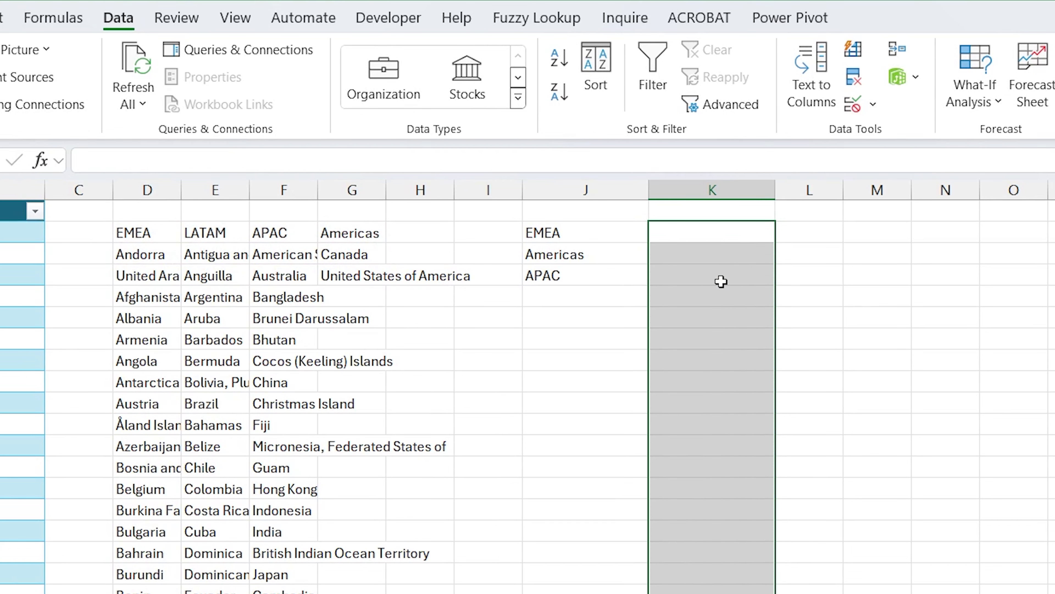
click(873, 105)
click(921, 139)
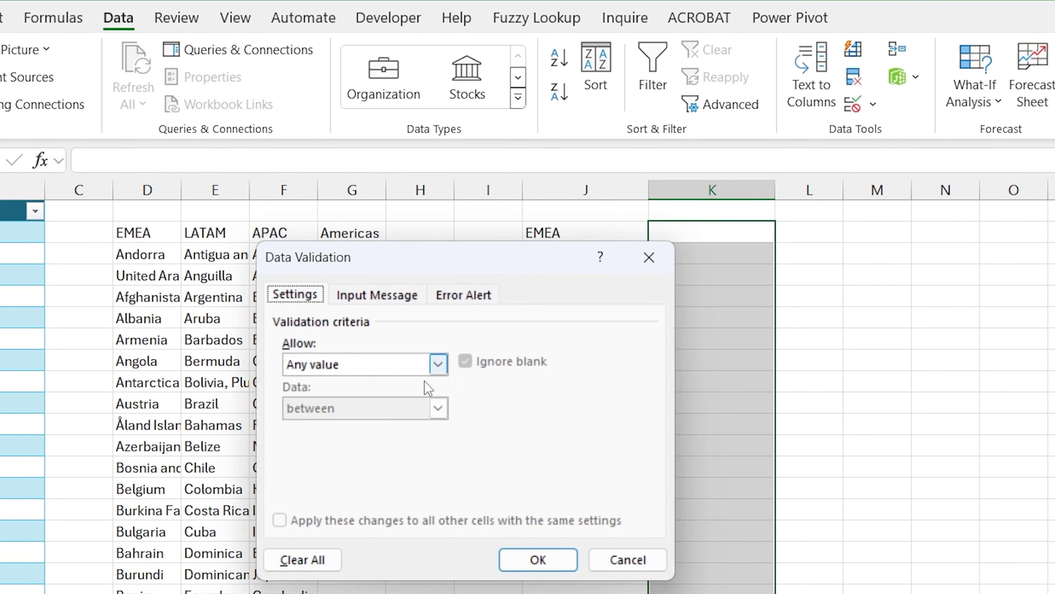
click(437, 364)
click(346, 426)
click(393, 452)
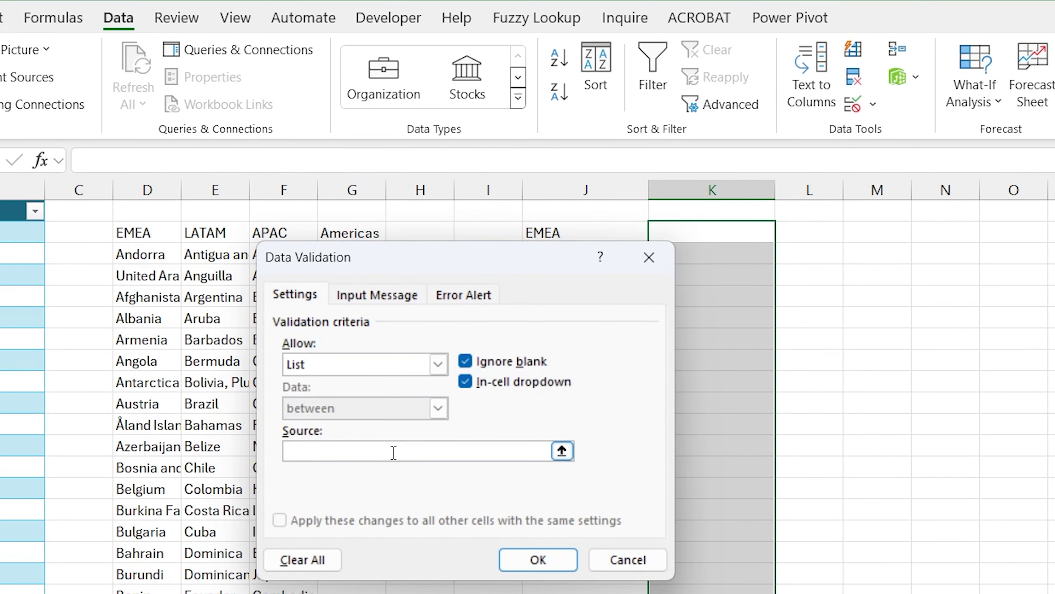
text(=XLOOKUP(J2,$D$2#,$D$3:$G$3)#)
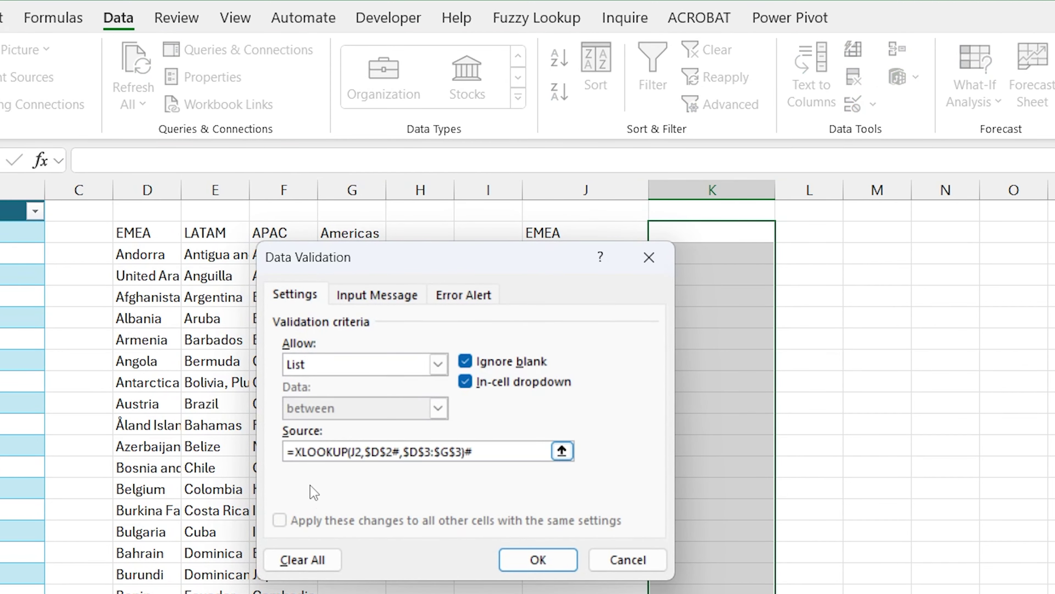
drag(483, 229, 734, 351)
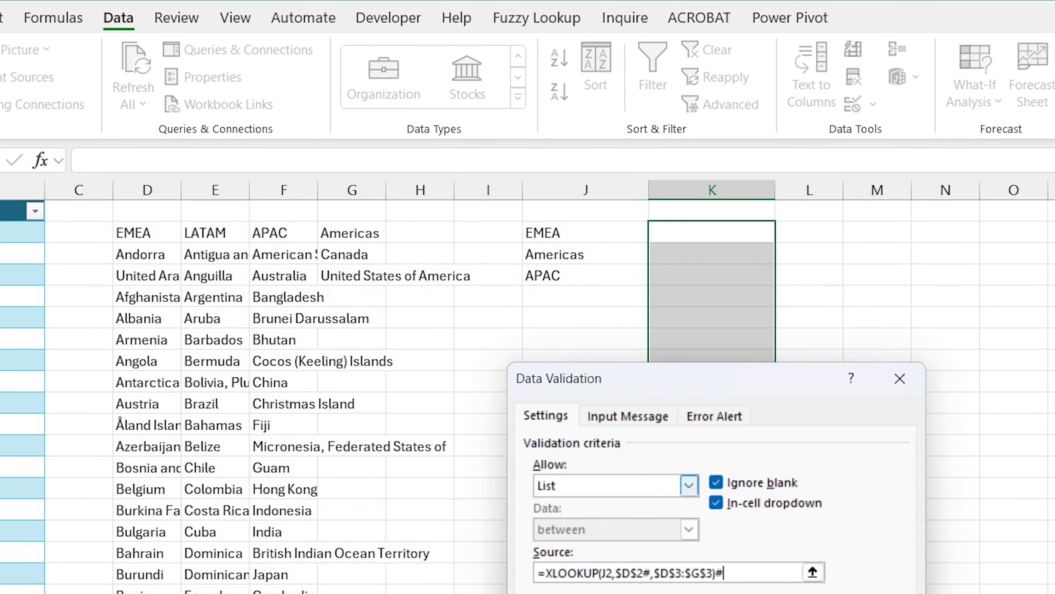
key(Return)
Choose Afghanistan from the dependent dropdown list in K2, beside EMEA
click(737, 231)
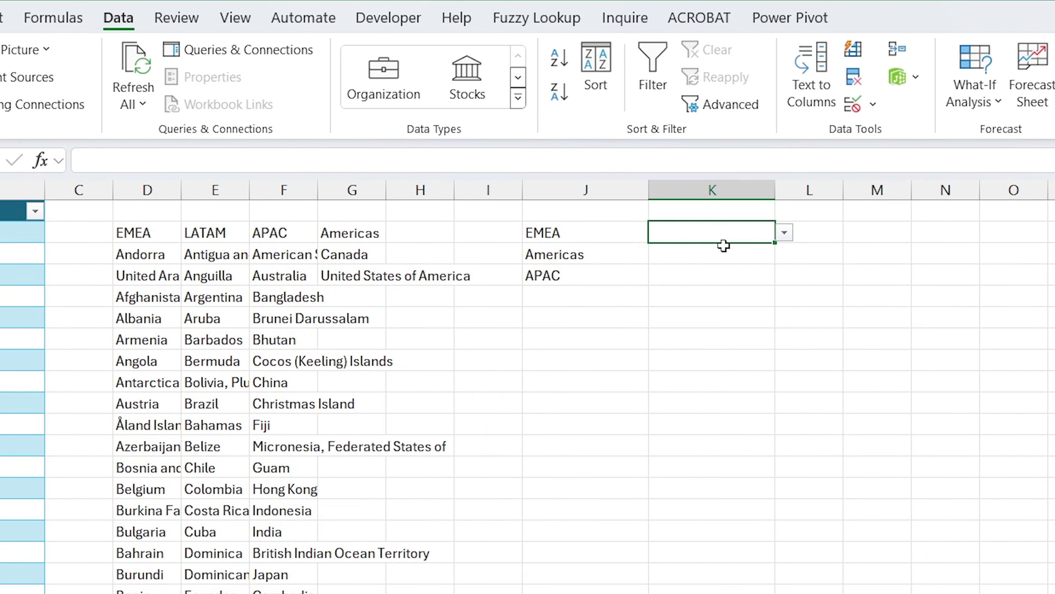
key(alt+Down)
key(Escape)
key(Left)
key(Right)
key(alt+Down)
key(Down)
key(Down)
key(Return)
Choose Canada from the dependent dropdown list in K3, beside Americas
key(Down)
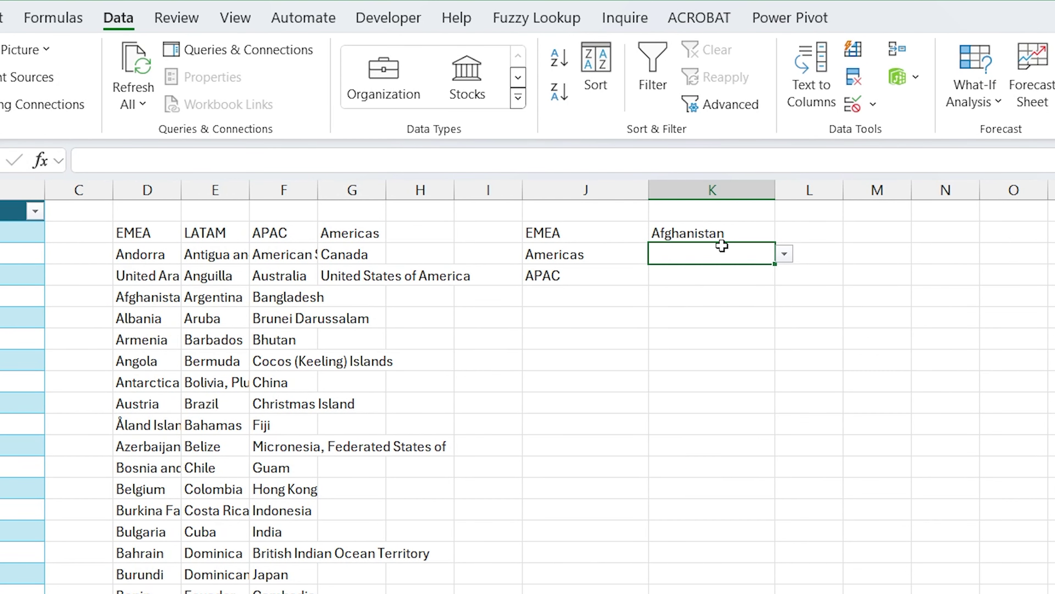
key(Left)
key(Right)
key(alt+Down)
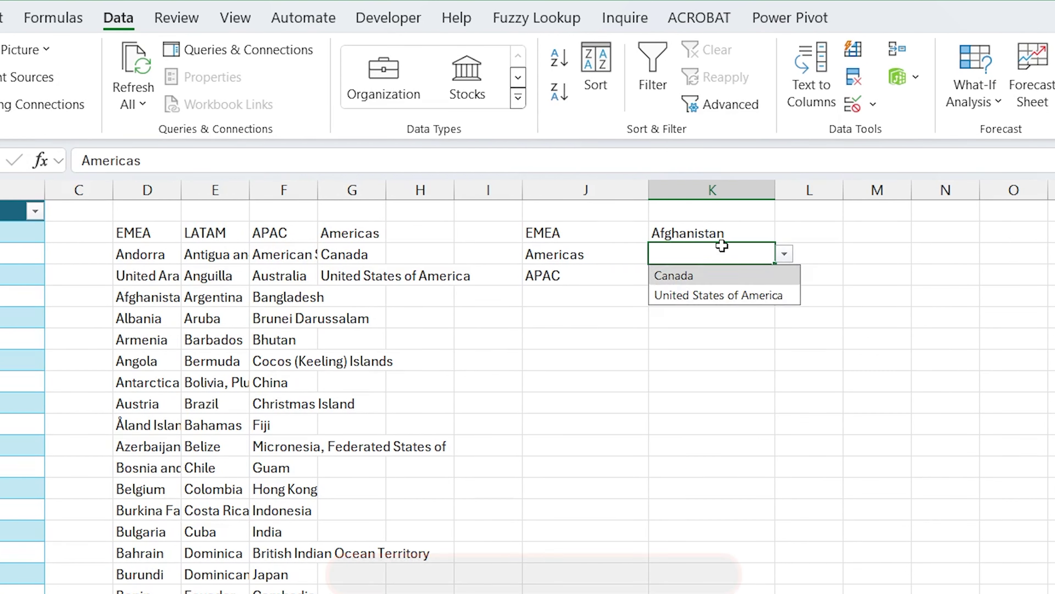
key(Return)
Choose China from the dependent dropdown list in K4, beside APAC
key(Down)
key(alt+Down)
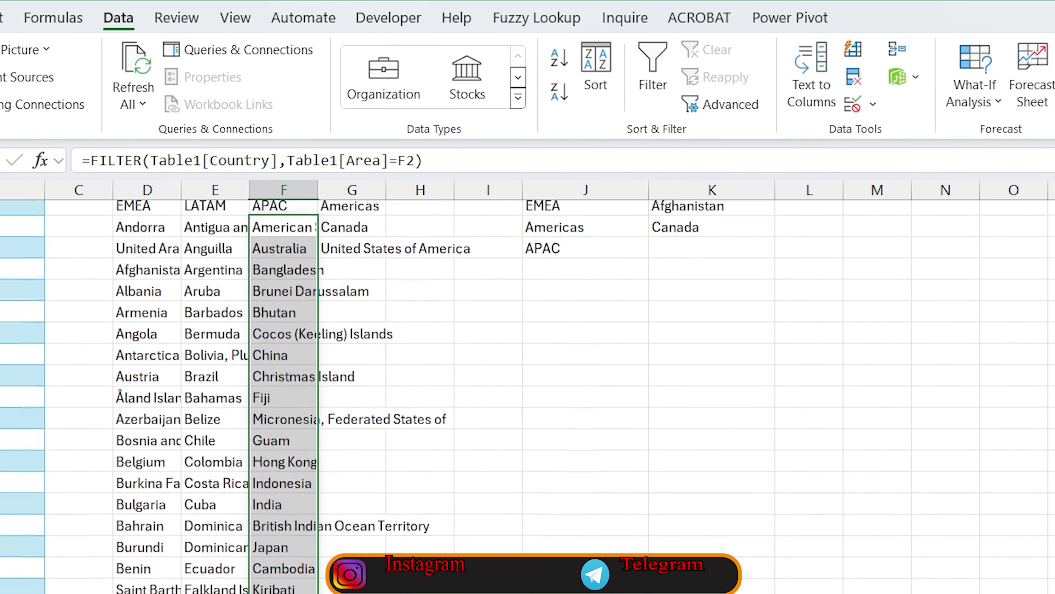
scroll(749, 281, down, 1)
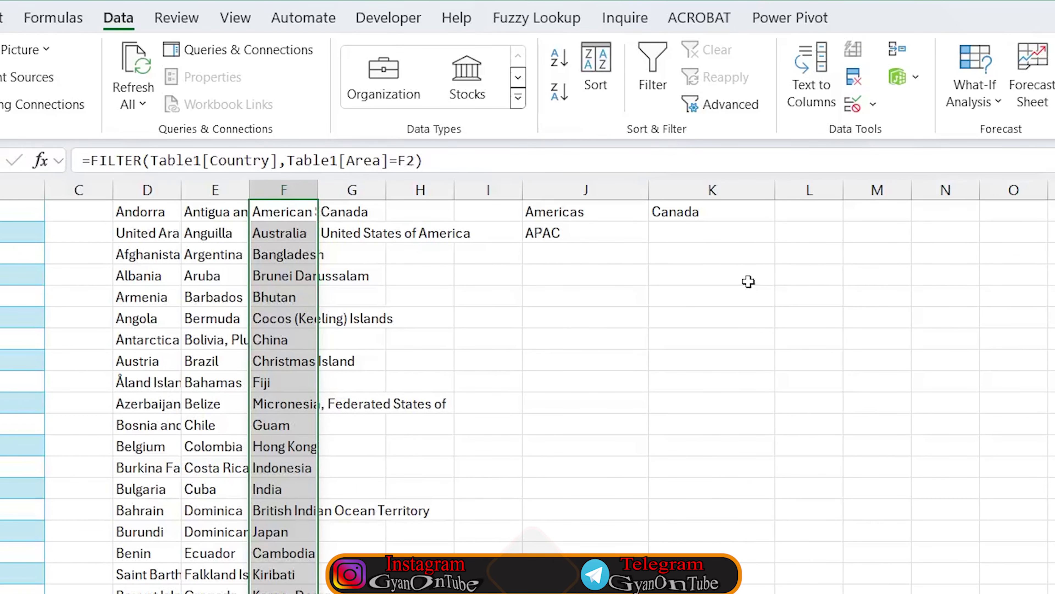
click(724, 232)
key(alt+Down)
key(Down)
key(Down)
key(Down)
key(Down)
key(Down)
key(Down)
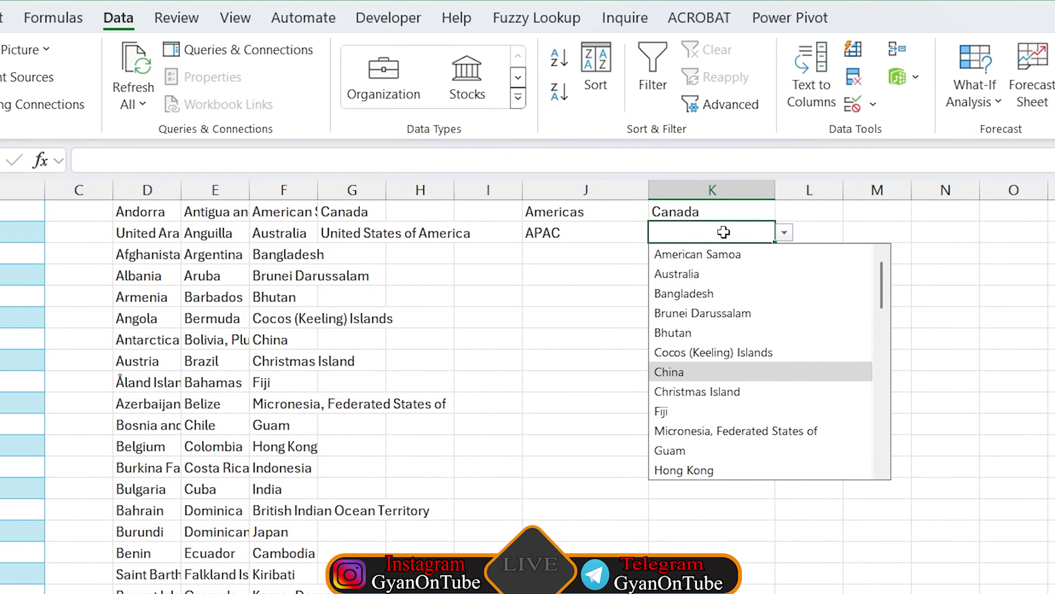
key(Return)
Choose Americas from the area dropdown list in J5
scroll(664, 320, up, 1)
click(590, 299)
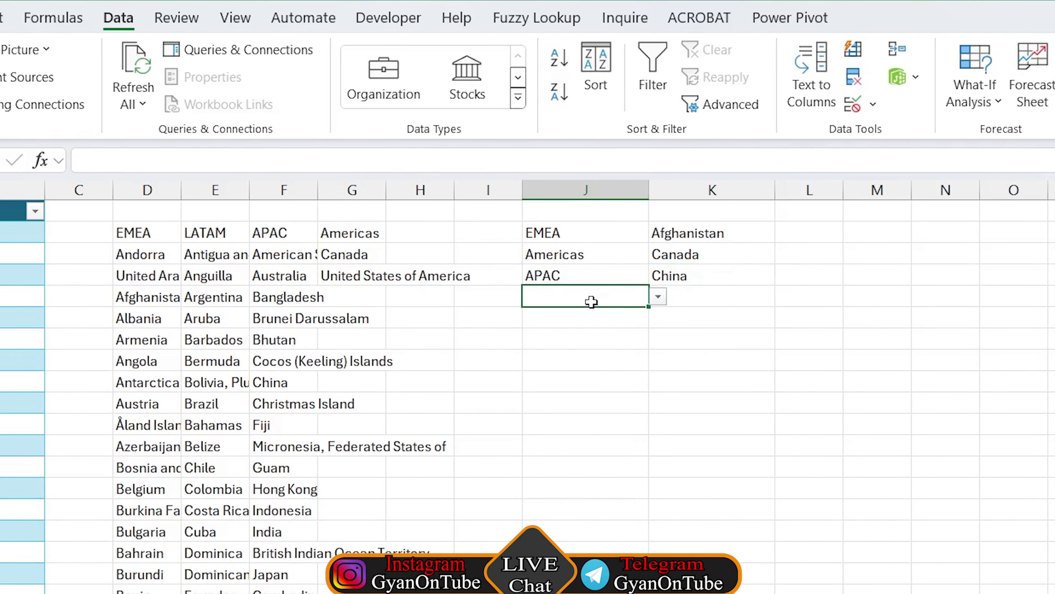
key(alt+Down)
key(Down)
key(Down)
key(Down)
key(Escape)
key(Return)
Choose United States of America from the dependent dropdown list in K5
key(Right)
key(alt+Down)
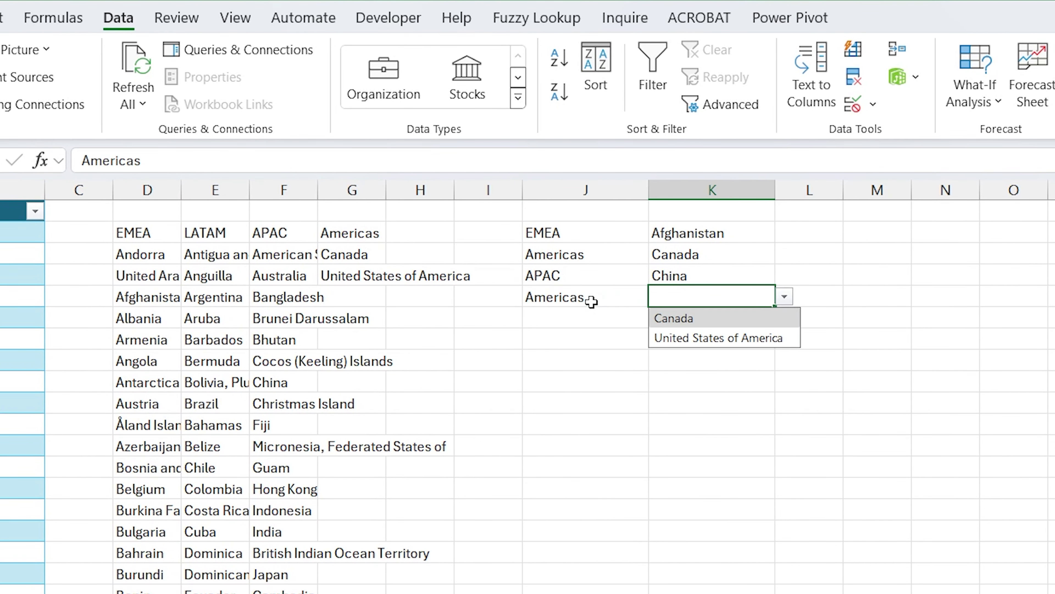
key(Down)
key(Up)
key(Down)
text(\)
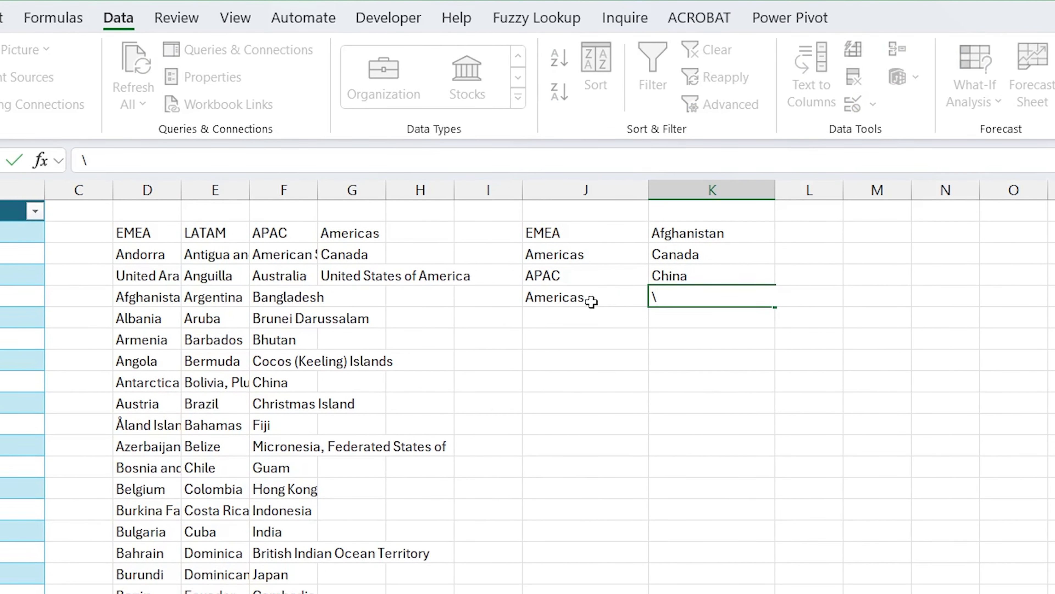
key(Escape)
click(727, 365)
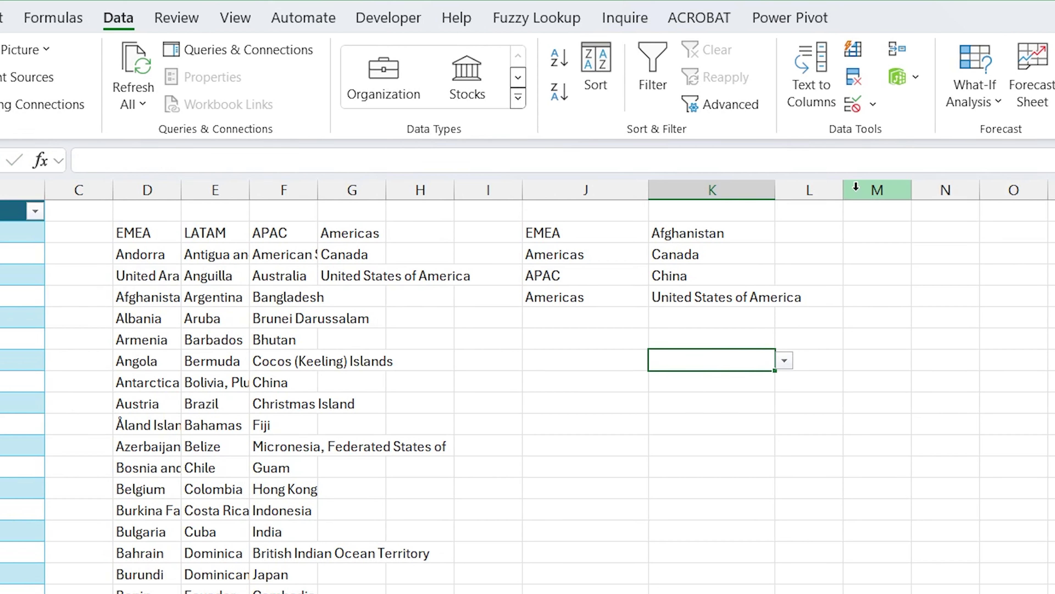